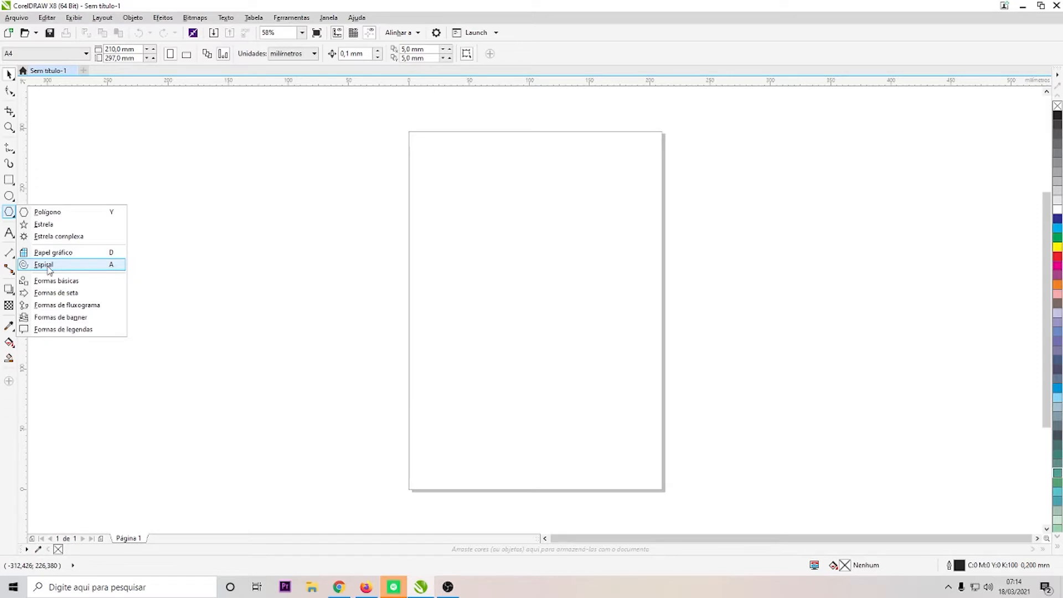
Draw three four-pointed stars beside the page with the Star tool, about 73, 94 and 93 mm wide.
left_click(73, 225)
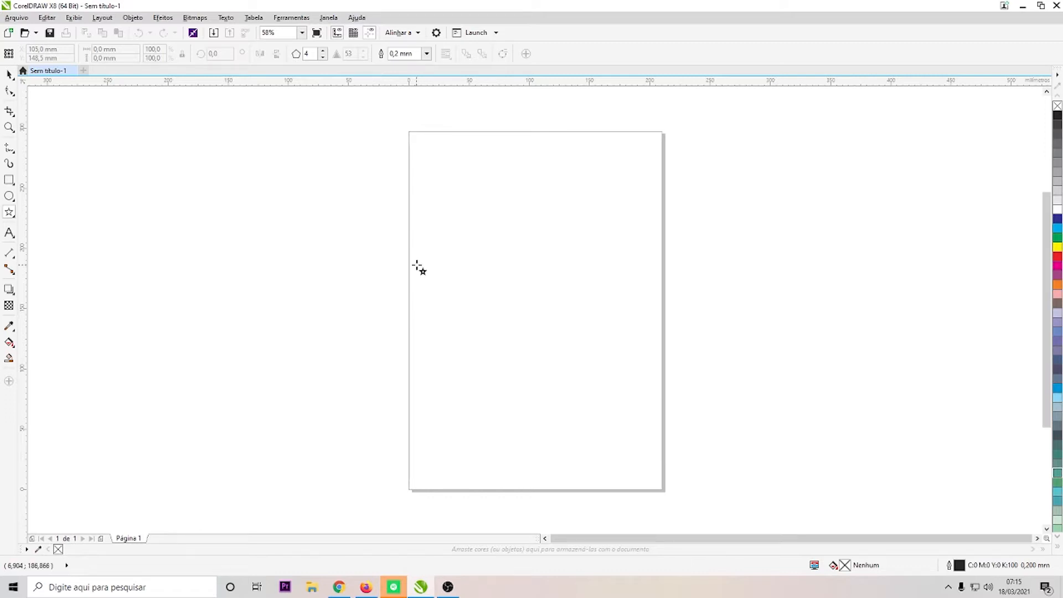
left_click_drag(155, 201, 226, 283)
key("Delete")
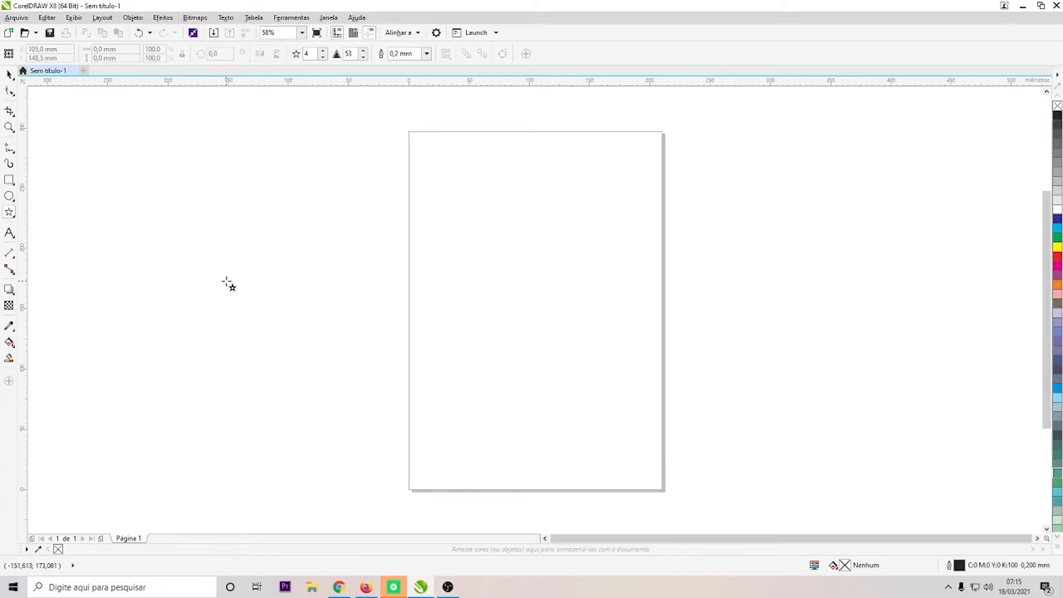
left_click_drag(194, 226, 278, 316)
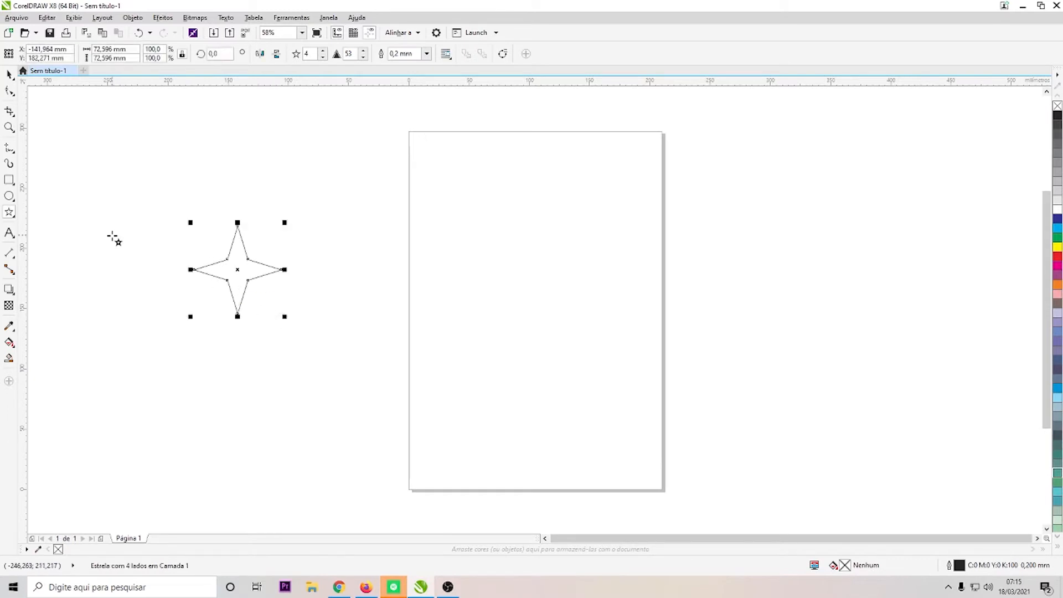
left_click_drag(331, 196, 391, 252)
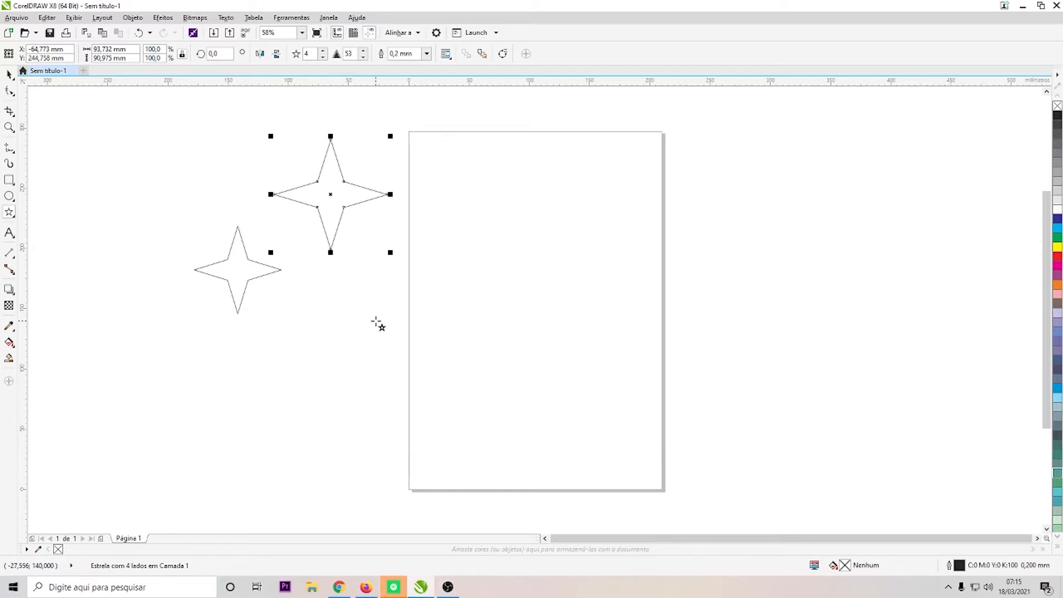
left_click_drag(323, 313, 377, 367)
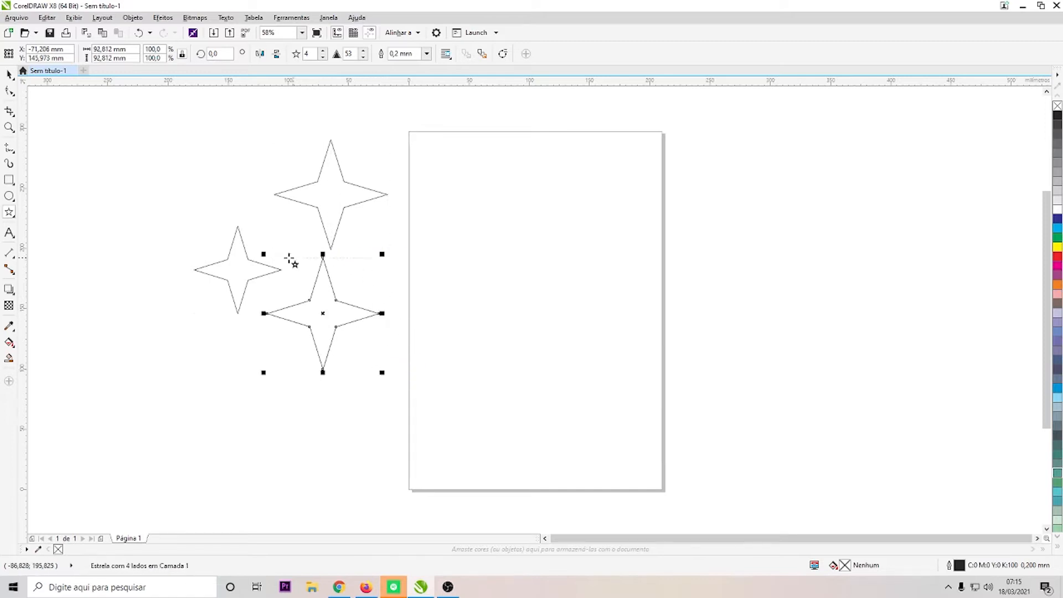
key("space")
left_click(357, 105)
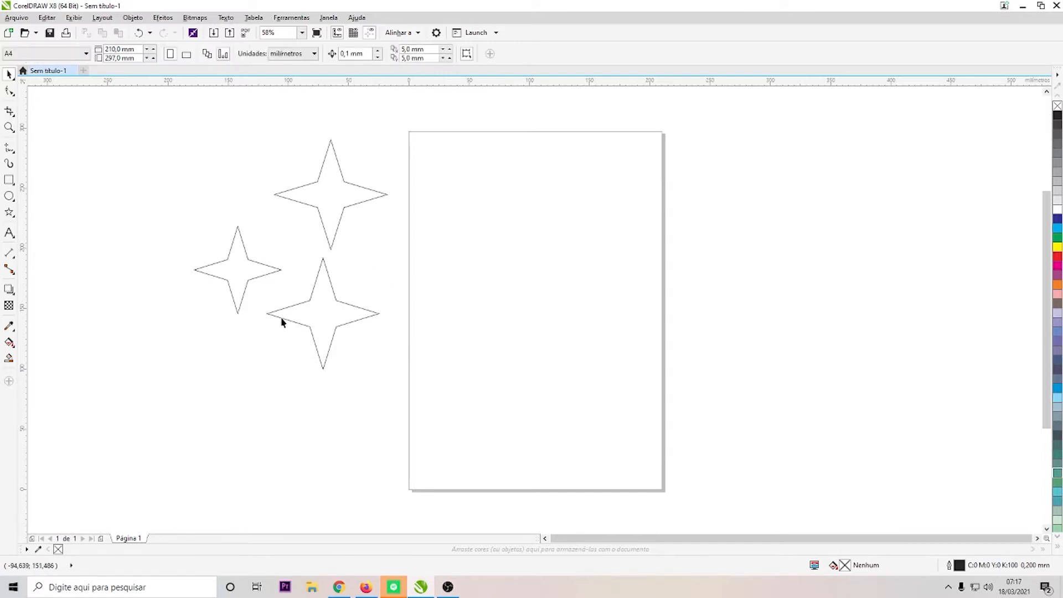
Try 3, 10, 17 and 30 points on the lowest star.
left_click(331, 308)
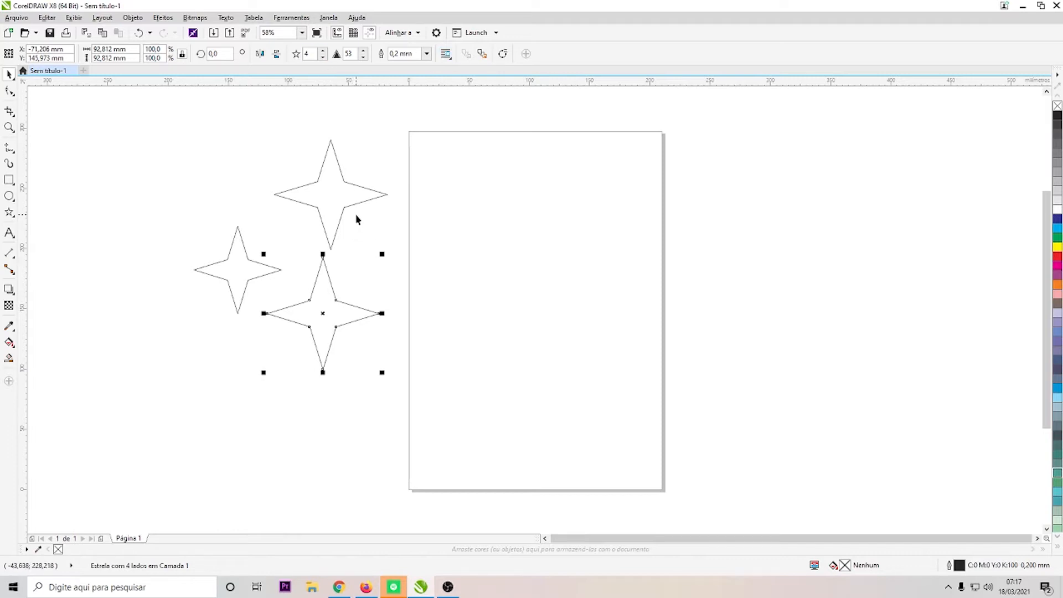
left_click(323, 57)
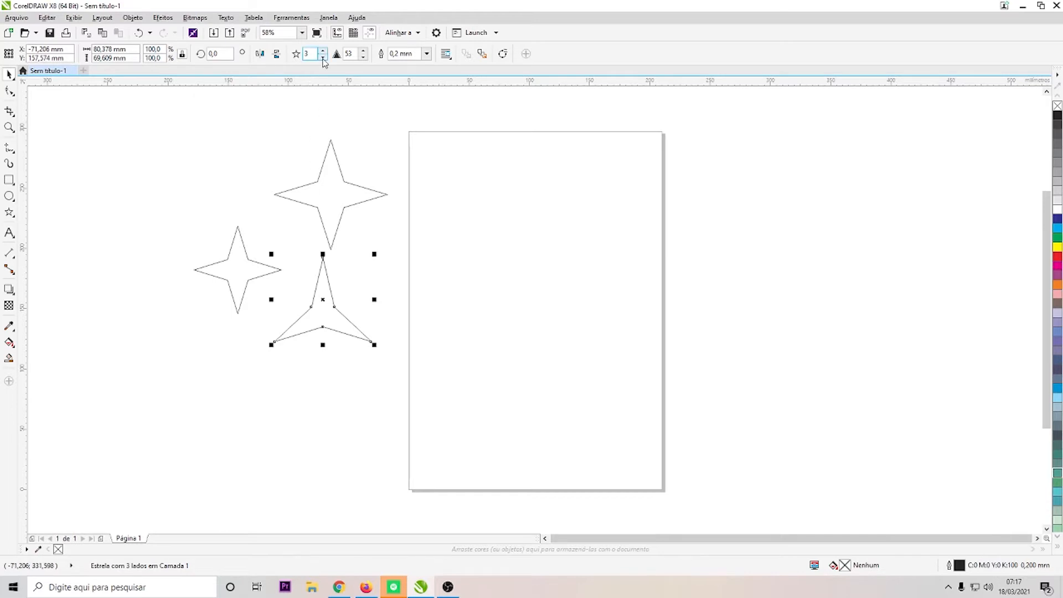
scroll(325, 55, "up", 9)
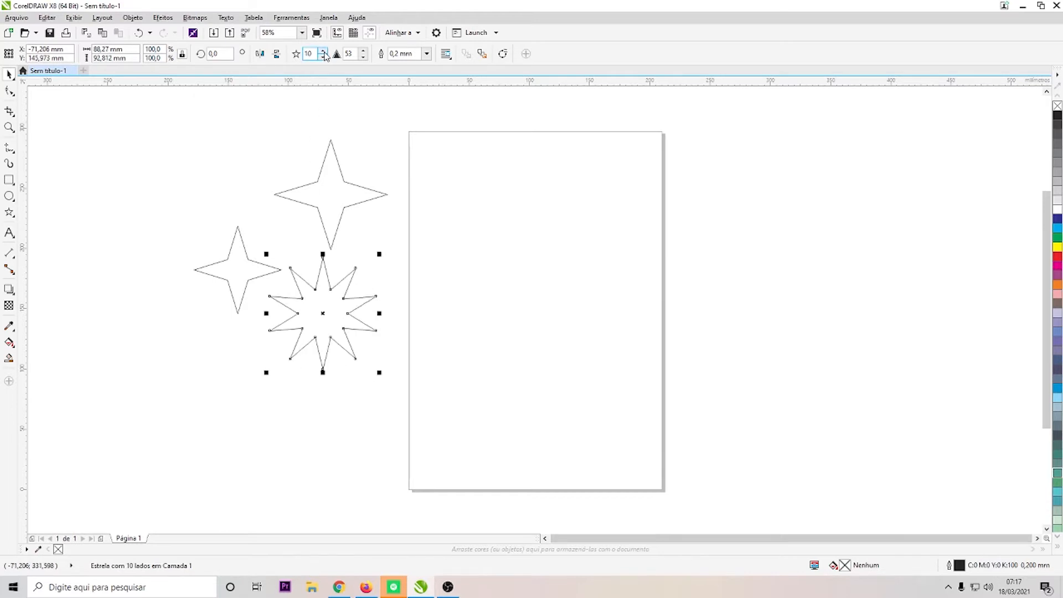
scroll(325, 55, "up", 5)
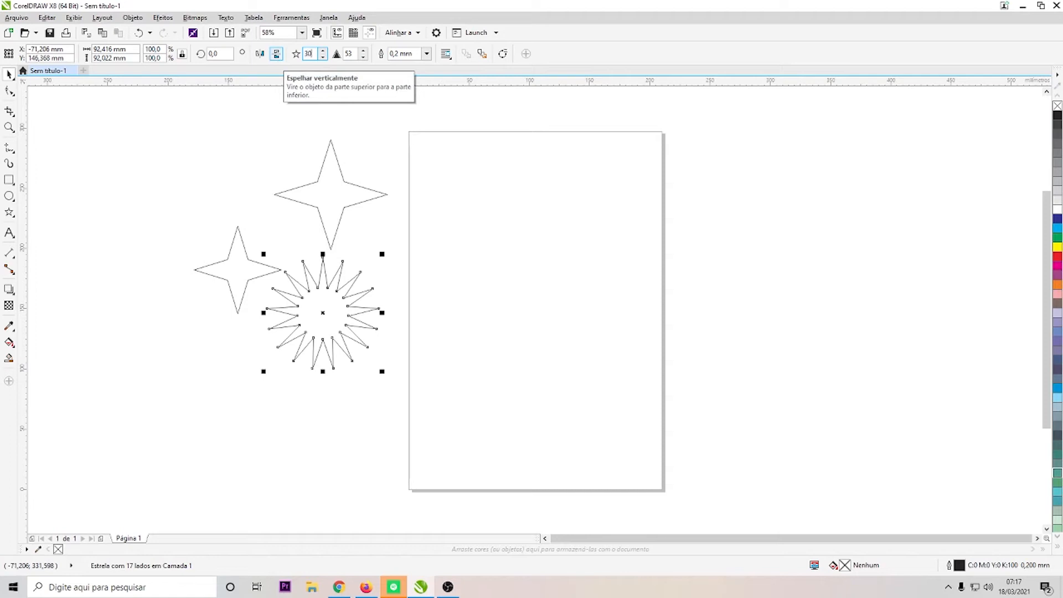
key("Return")
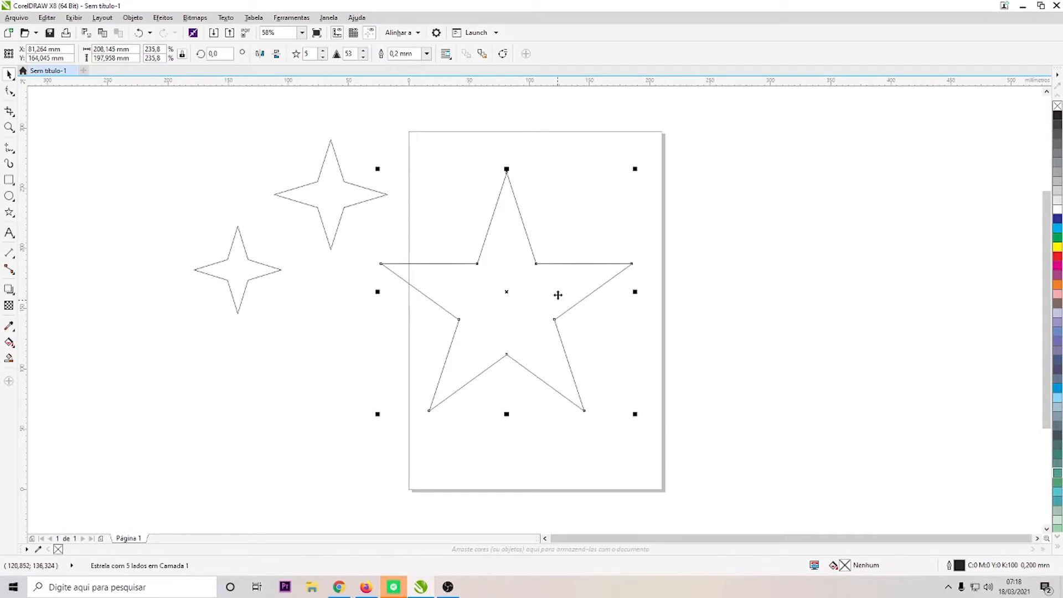
Set the large five-pointed star's sharpness to 40, then 70, and back to 40.
left_click(349, 53)
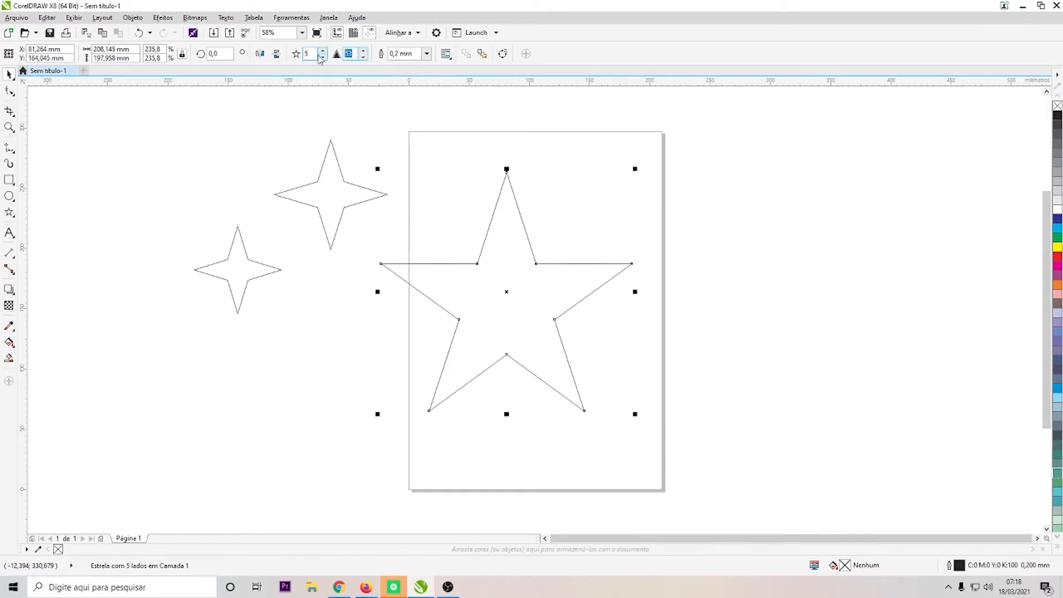
type("40")
key("Return")
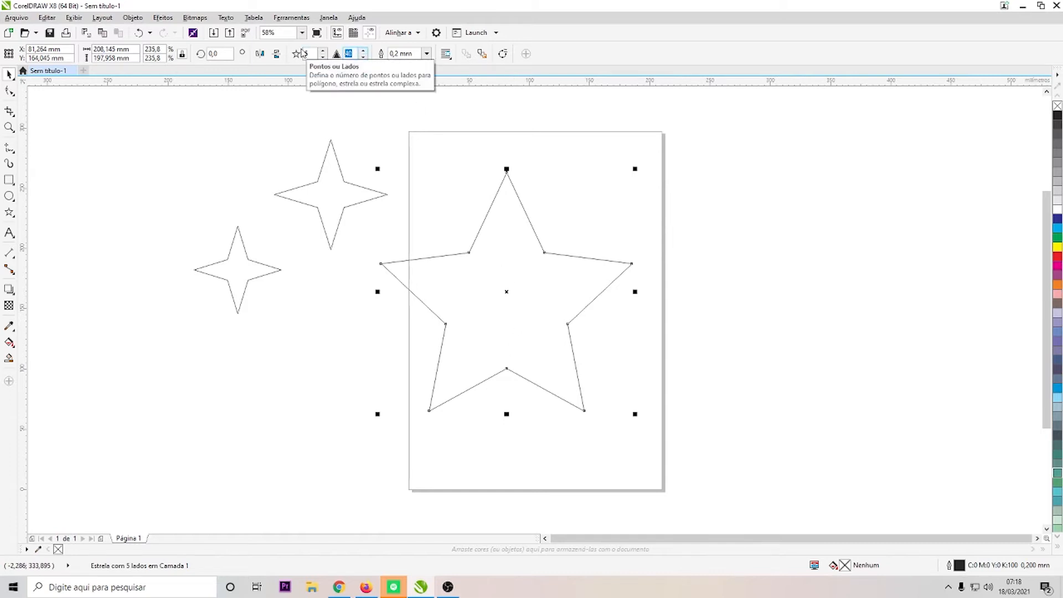
type("70")
key("Return")
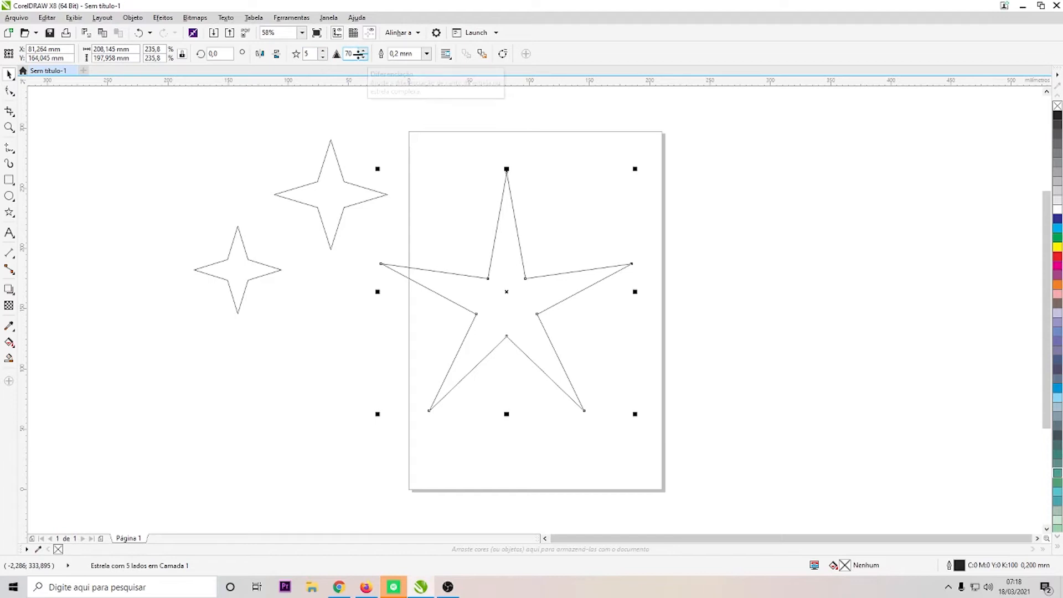
double_click(352, 53)
type("40")
key("Return")
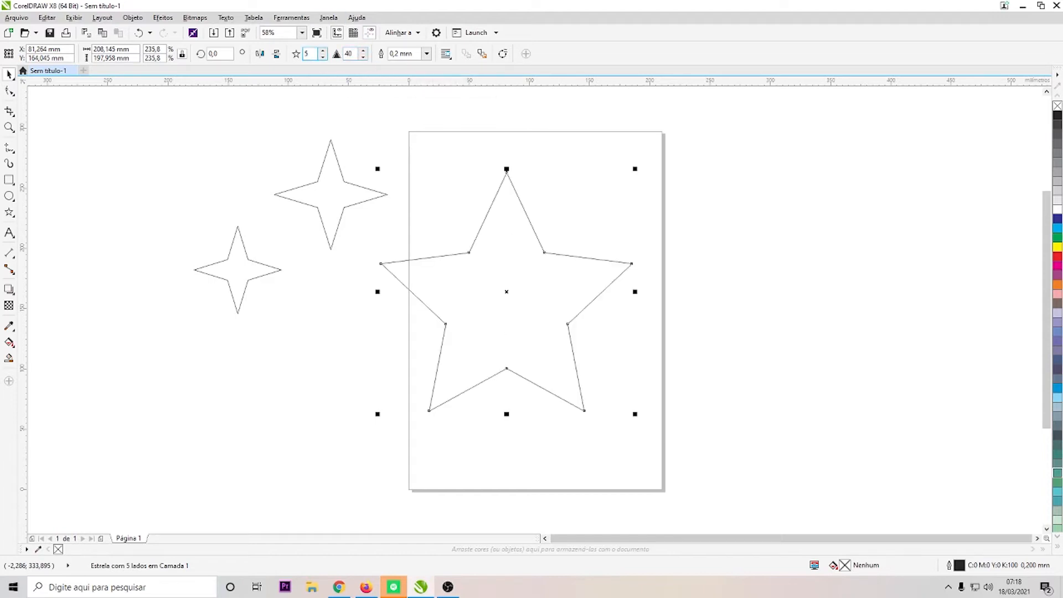
Step the large star's sharpness down and back up in small increments to 33.
left_click(363, 57)
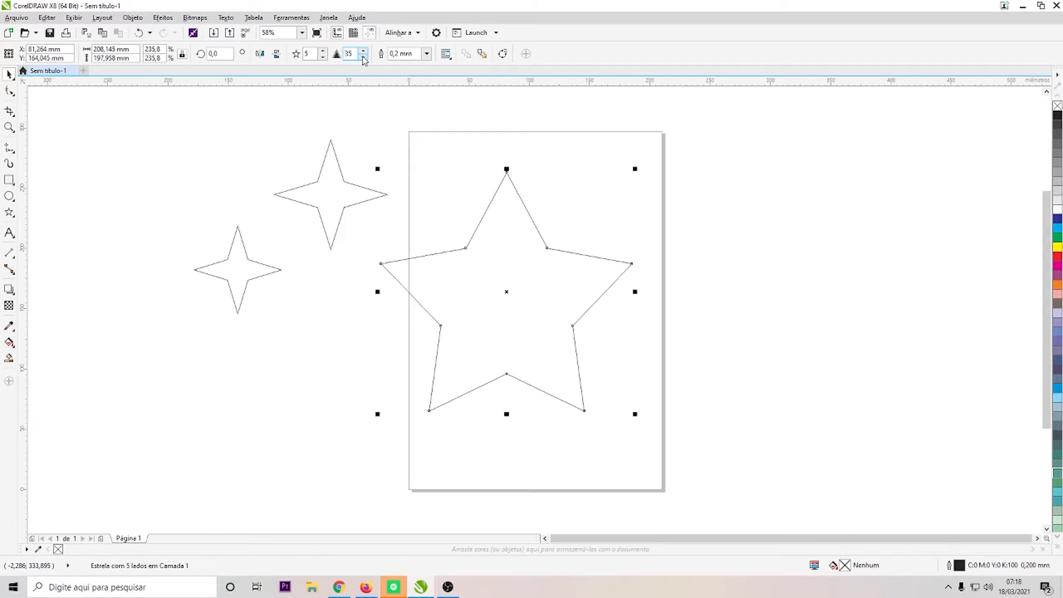
left_click(363, 57)
left_click(363, 58)
left_click(364, 57)
left_click(363, 57)
left_click(363, 50)
left_click(363, 50)
left_click(364, 51)
left_click(364, 50)
left_click(364, 50)
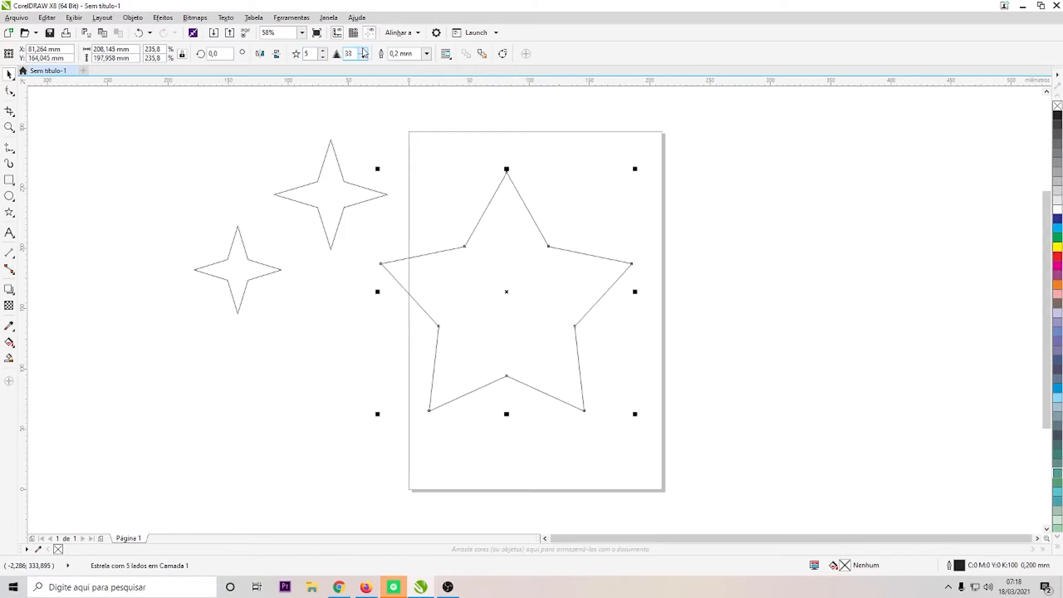
Reshape the large star with the Shape tool, pulling its inner nodes inward and back out to a sharpness of 40.
left_click(10, 92)
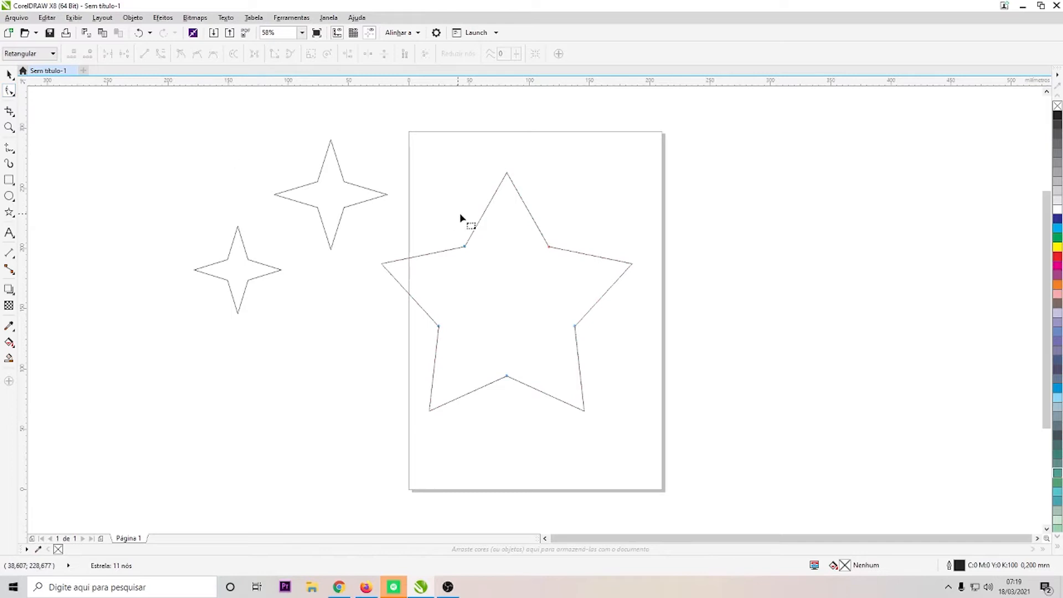
left_click_drag(551, 251, 526, 253)
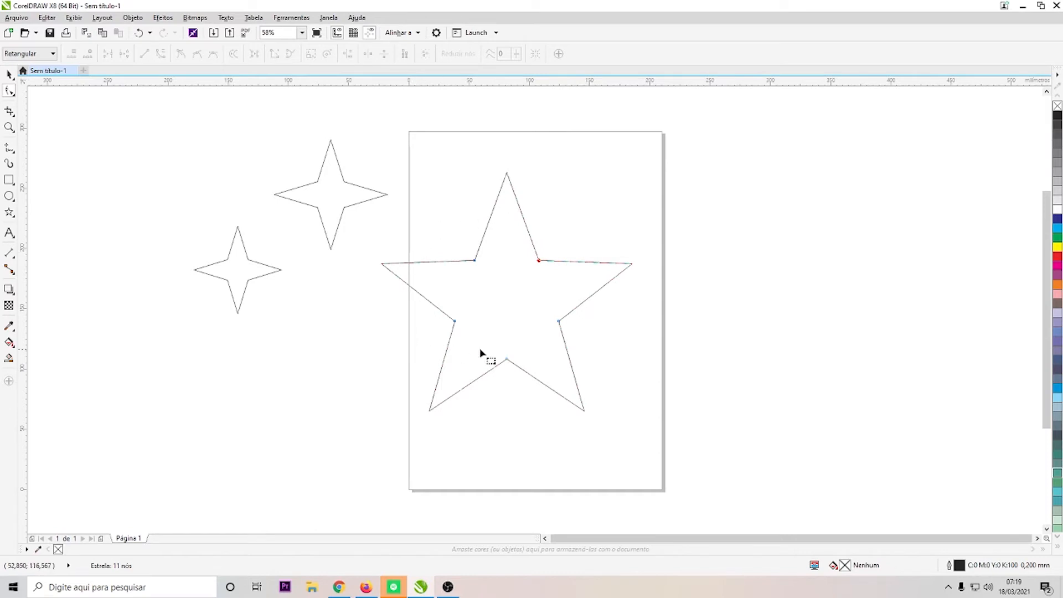
mouse_move(540, 265)
left_mouse_down()
mouse_move(563, 240)
mouse_move(530, 273)
left_mouse_up()
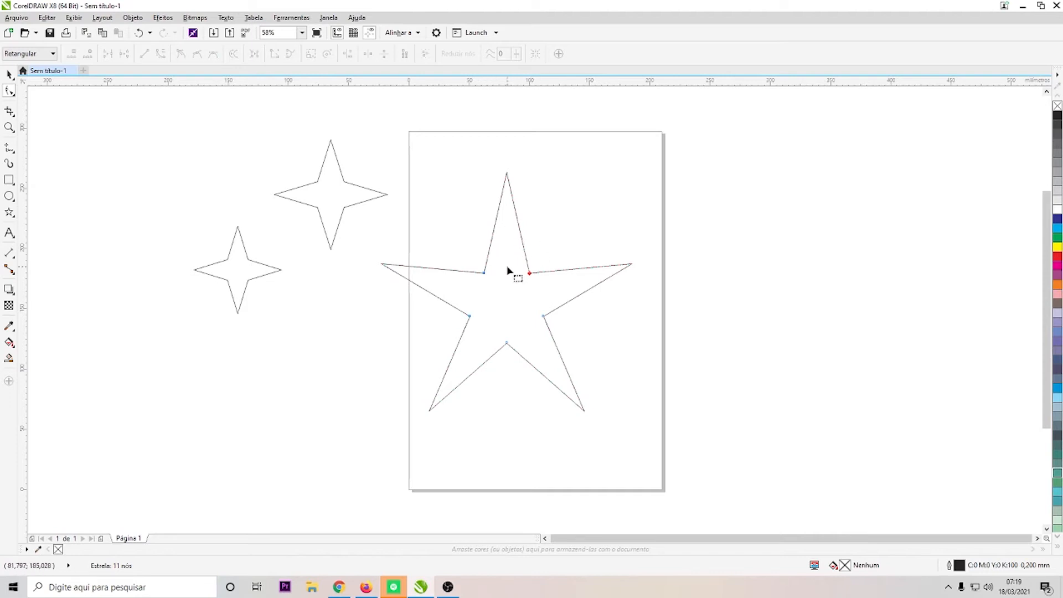
left_click_drag(530, 273, 542, 253)
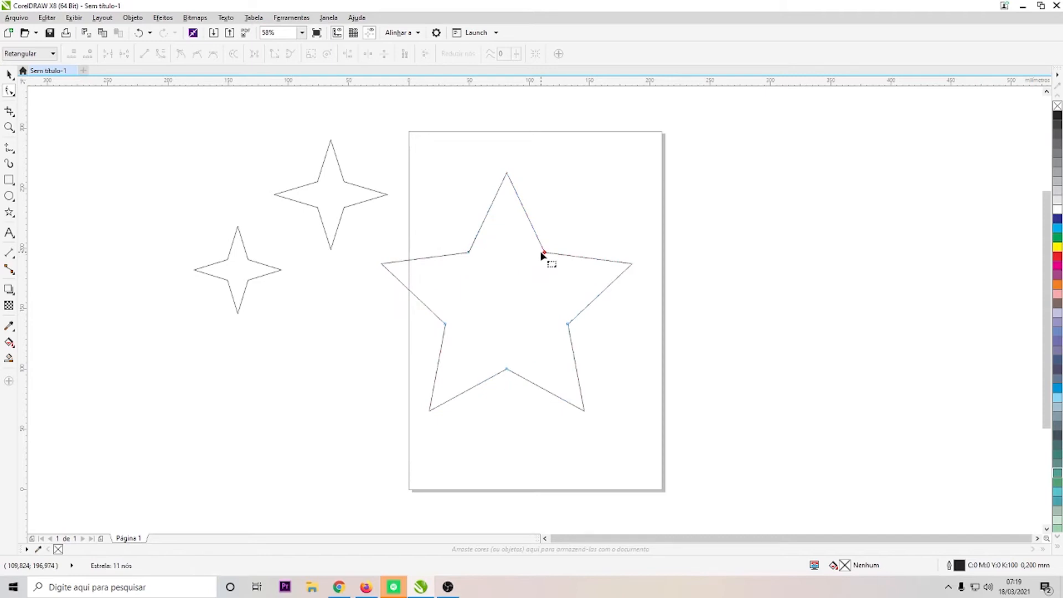
key("space")
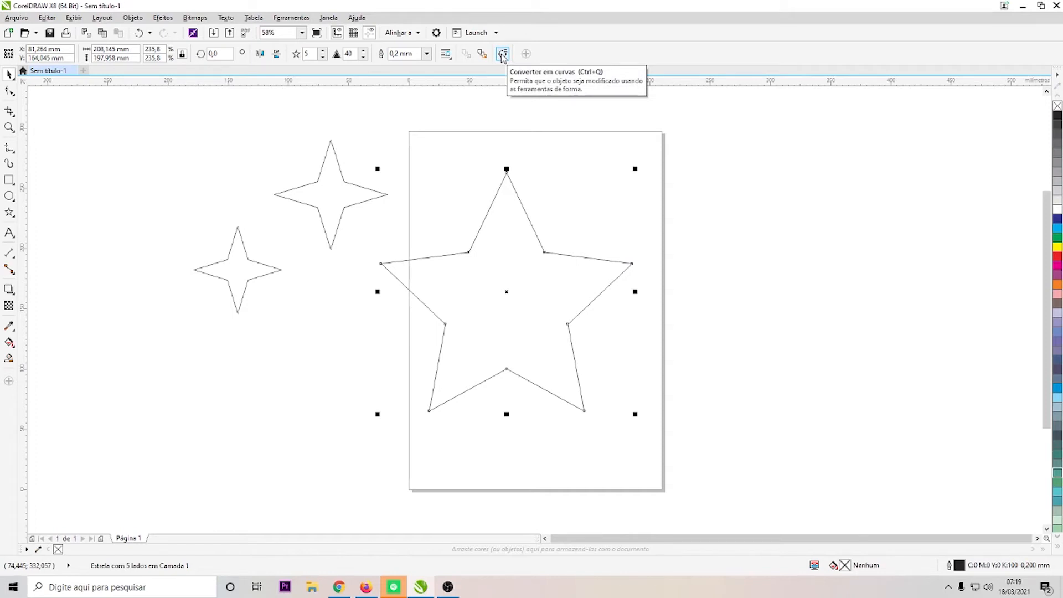
Convert the large star to curves and move its top node down into the body to form a V-shaped notch.
right_click(488, 241)
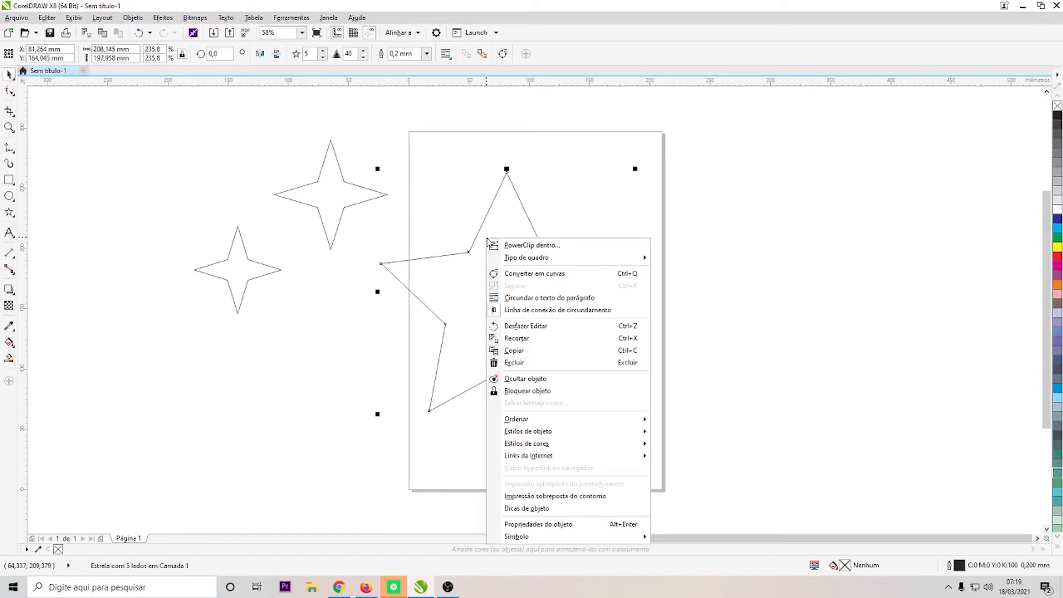
left_click(520, 275)
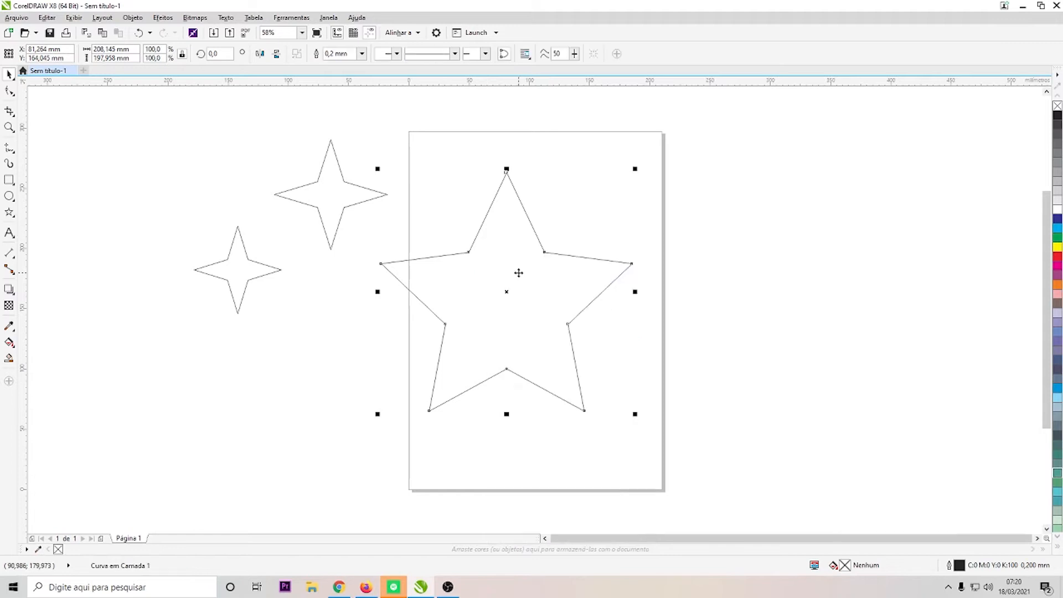
key("F10")
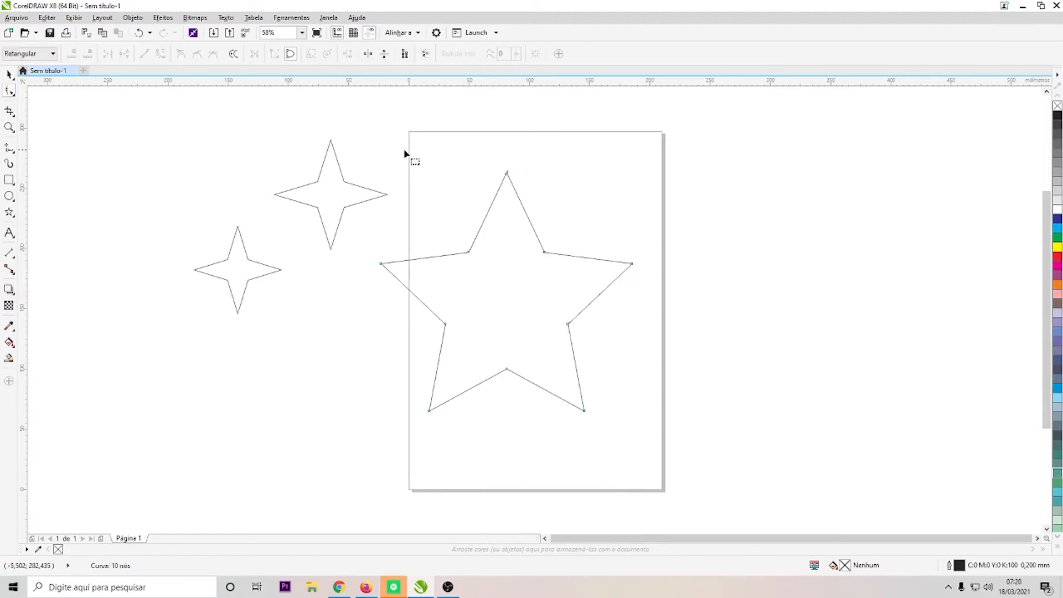
scroll(527, 227, "up", 2)
left_click_drag(486, 112, 487, 371)
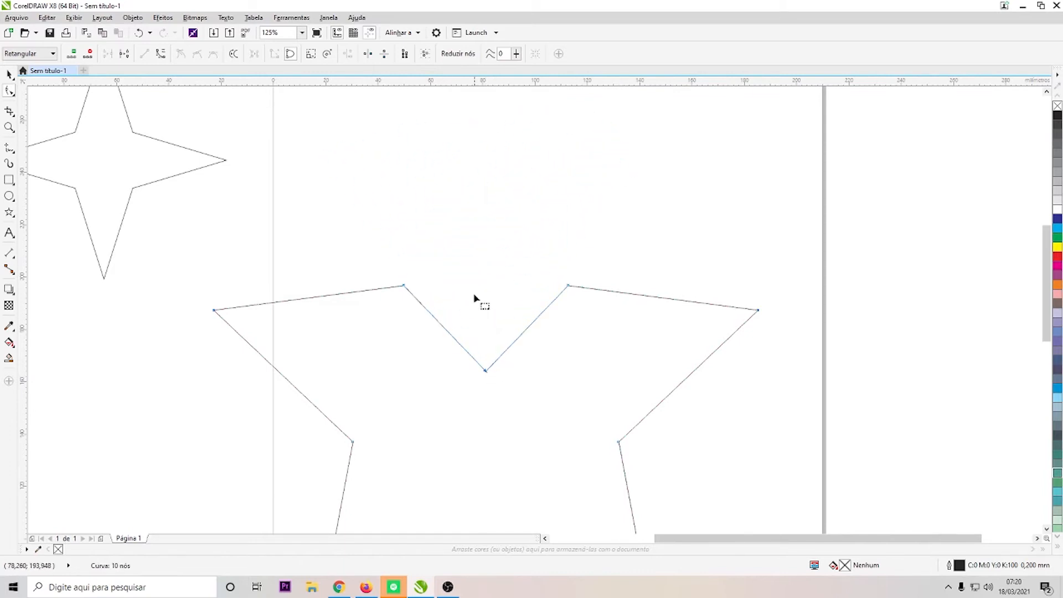
scroll(474, 301, "down", 3)
scroll(489, 254, "up", 2)
scroll(489, 239, "up", 2)
Convert the notch's straight edges to curves and bow both sides outward into a rounded neckline.
left_click(477, 232)
left_click(159, 54)
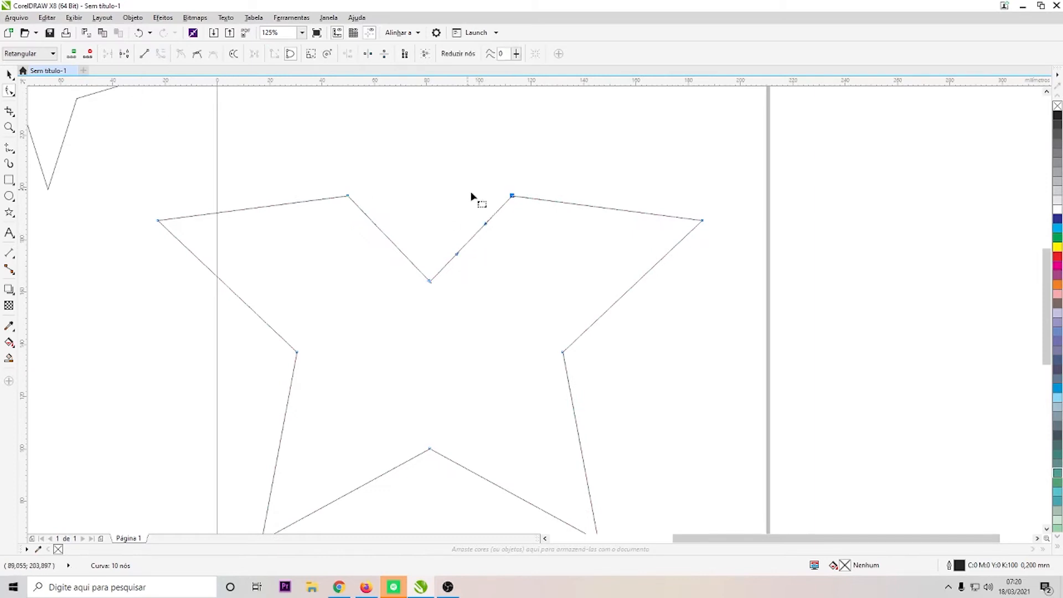
left_click_drag(467, 244, 485, 253)
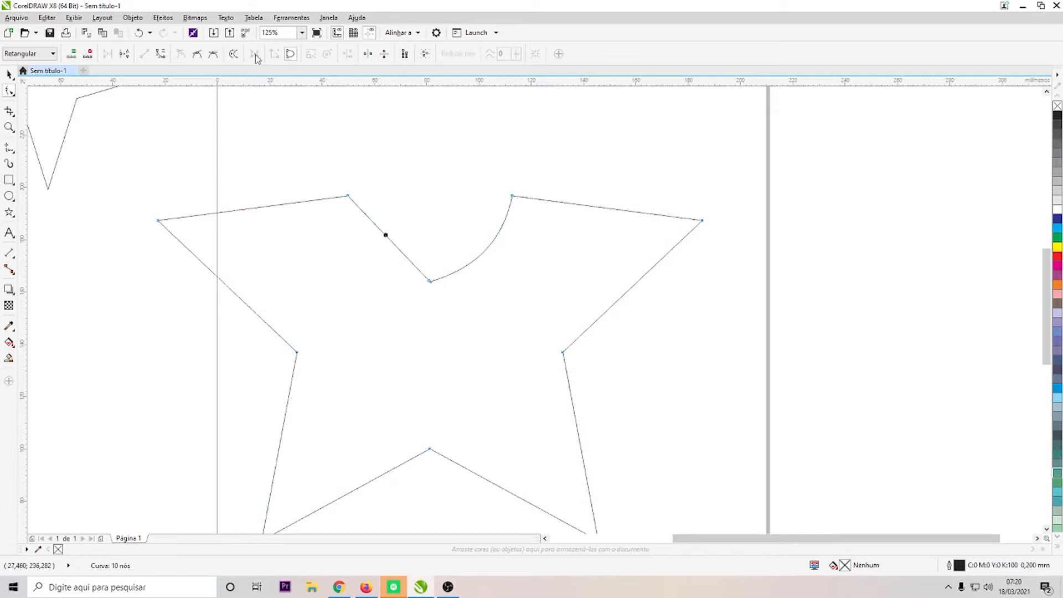
left_click(344, 198)
left_click_drag(391, 242, 373, 255)
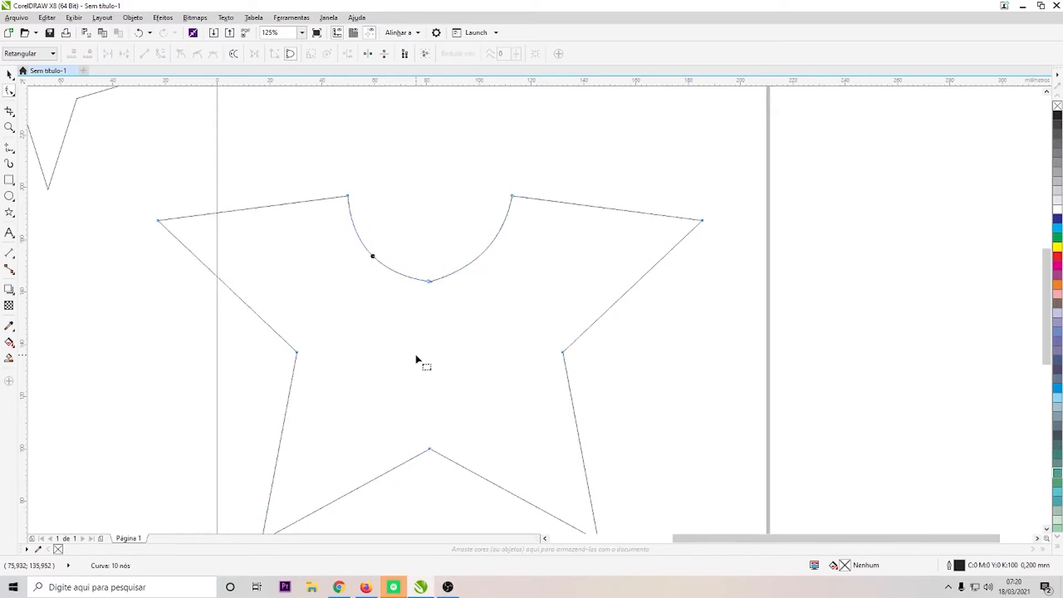
Undo the notch curves and the top node's move to restore the five-pointed outline.
key("ctrl+z")
key("ctrl+z")
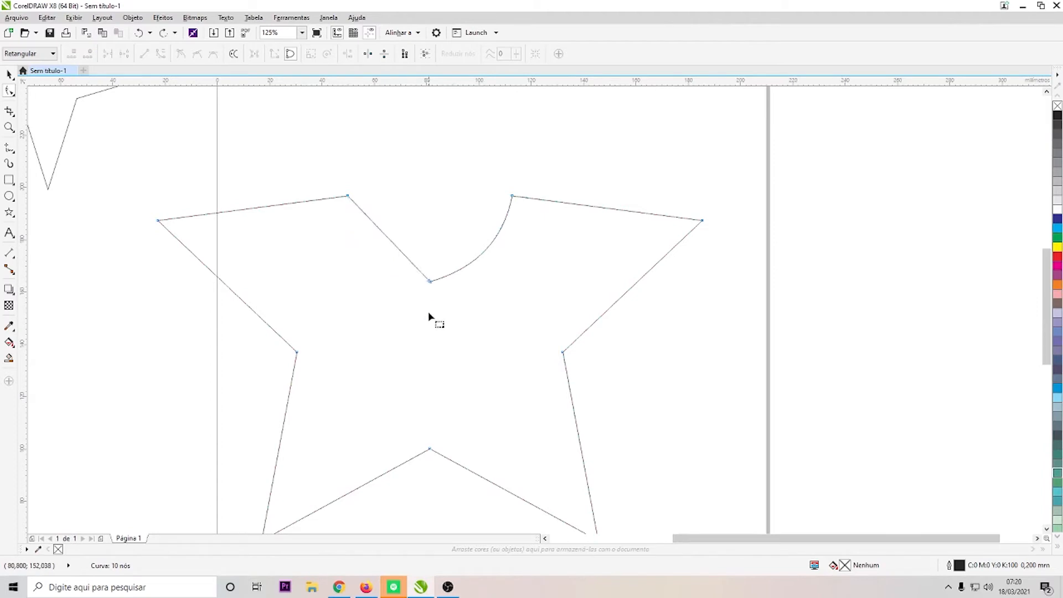
key("ctrl+z")
scroll(438, 316, "down", 4)
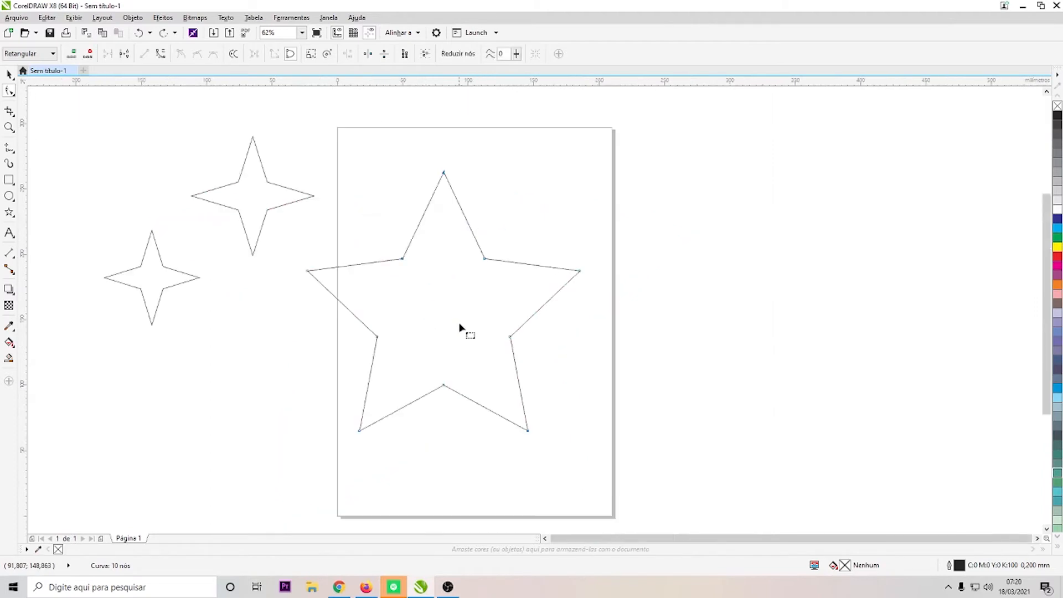
Delete the large star and the smallest four-pointed star, moving the remaining star farther away from the page.
key("space")
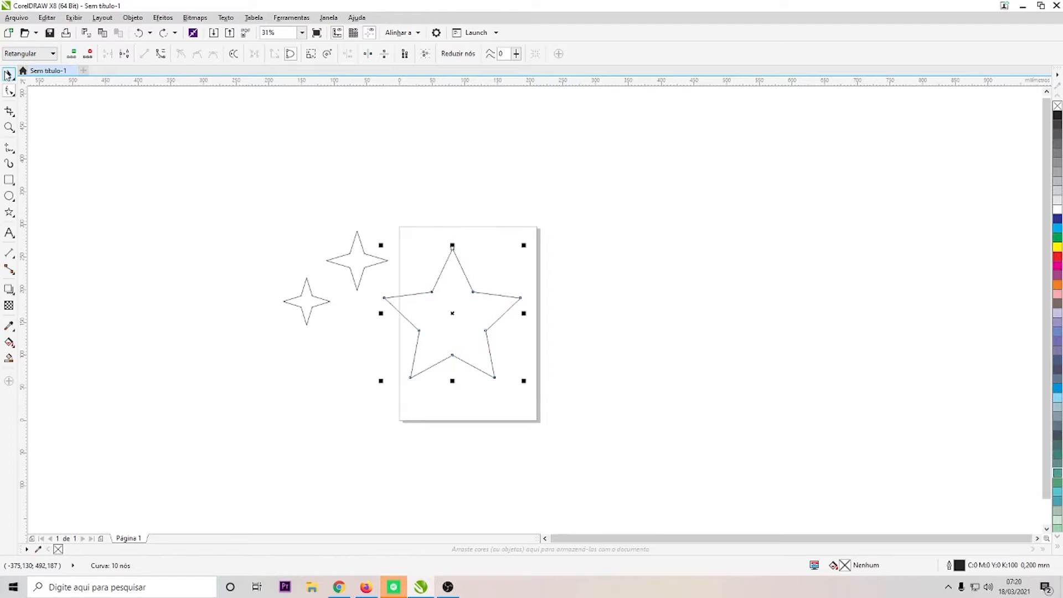
left_click_drag(466, 332, 233, 245)
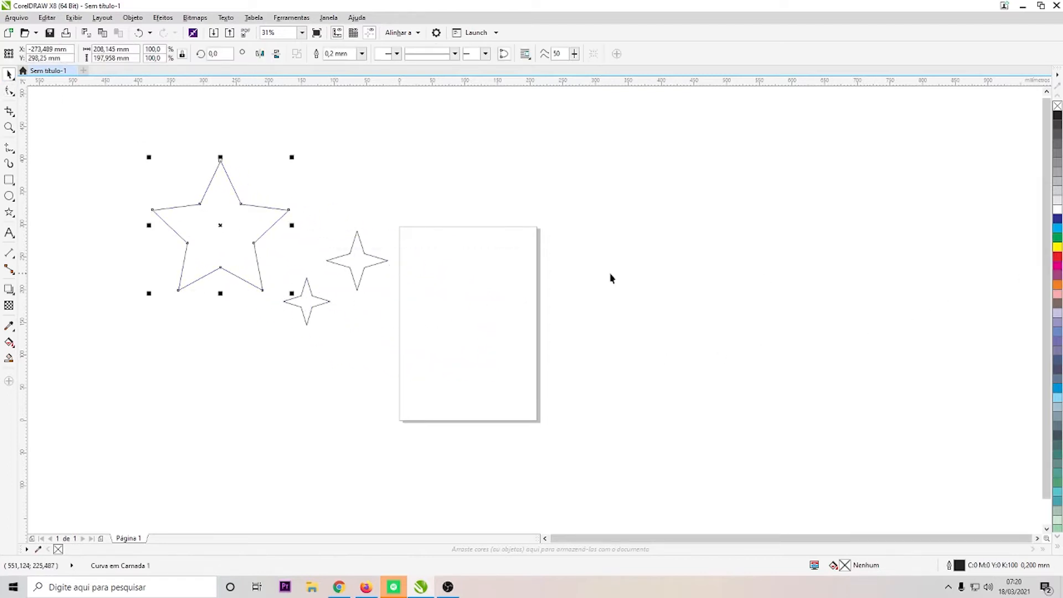
key("Delete")
left_click_drag(360, 266, 237, 244)
left_click(312, 303)
key("Delete")
Set the remaining four-pointed star to 5 points.
left_click(235, 252)
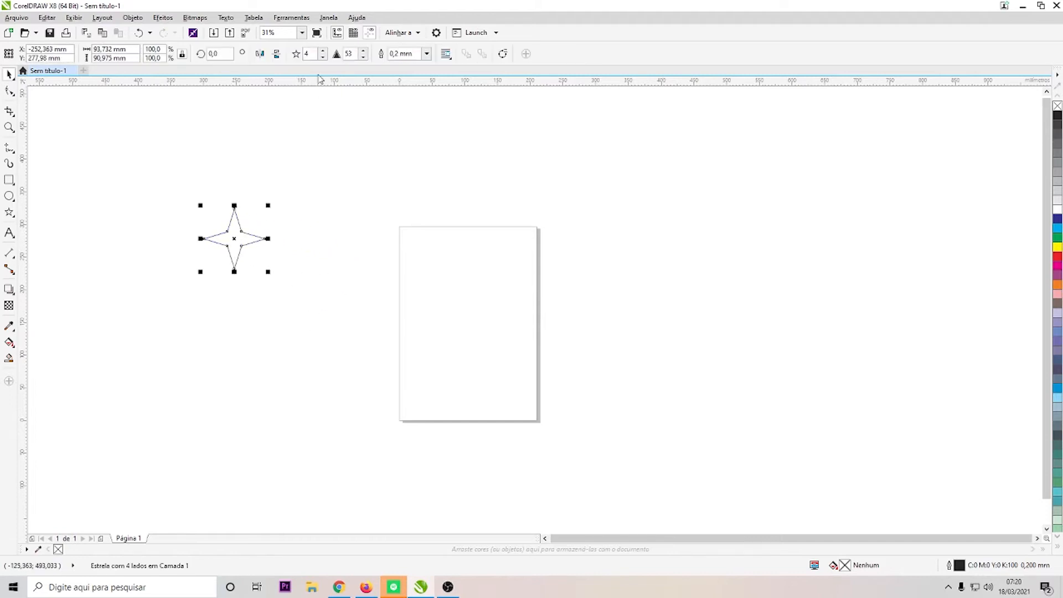
left_click(322, 51)
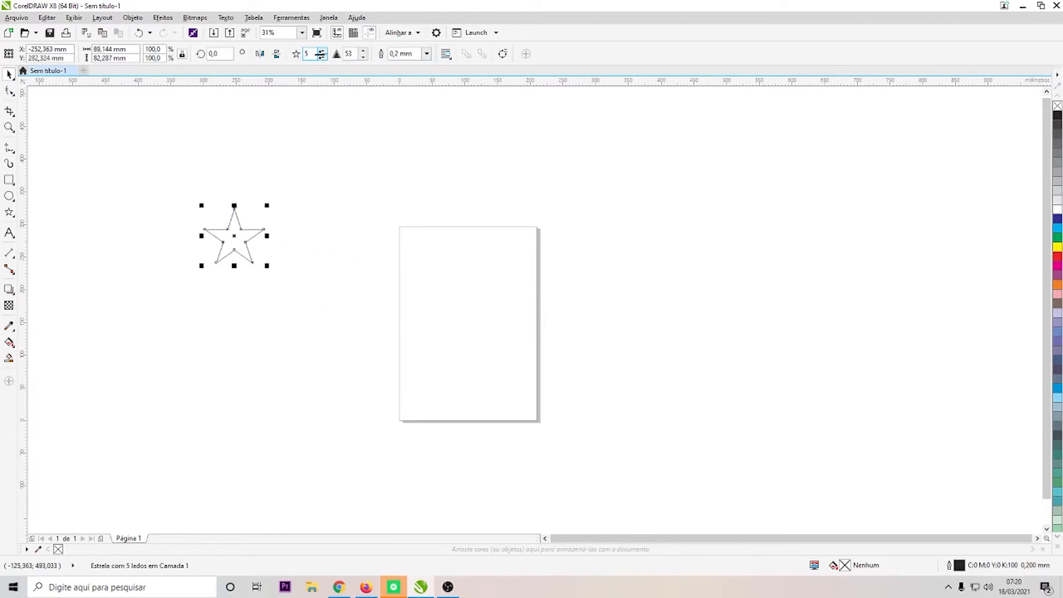
Fill the five-pointed star with magenta and deselect it.
left_click(1057, 265)
left_click(193, 281)
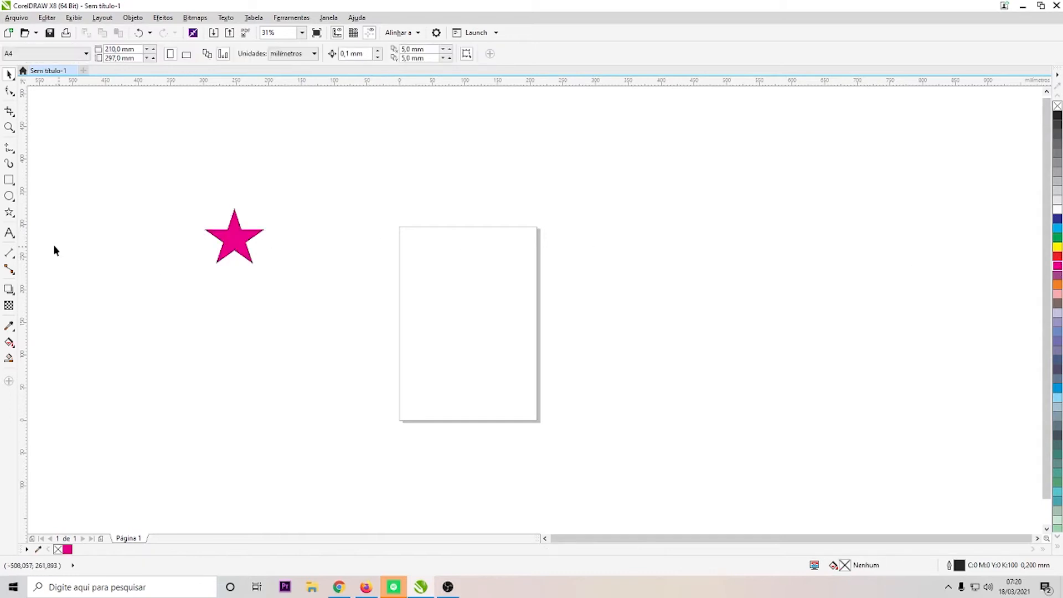
Draw a nine-pointed complex star about 88 by 86 mm below the magenta star, and delete it.
left_click(9, 212)
left_click(14, 218)
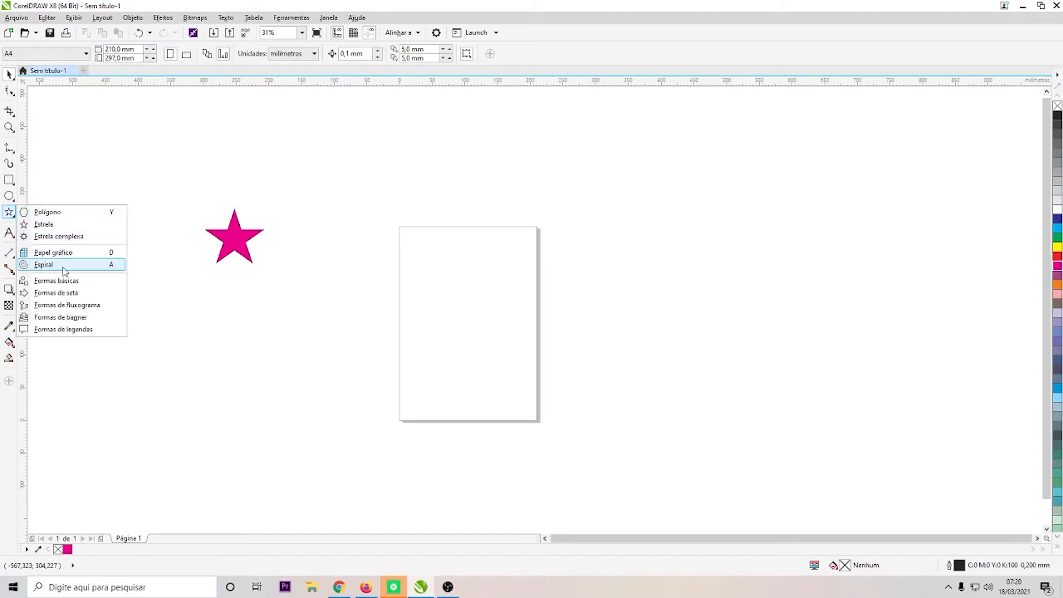
left_click(54, 238)
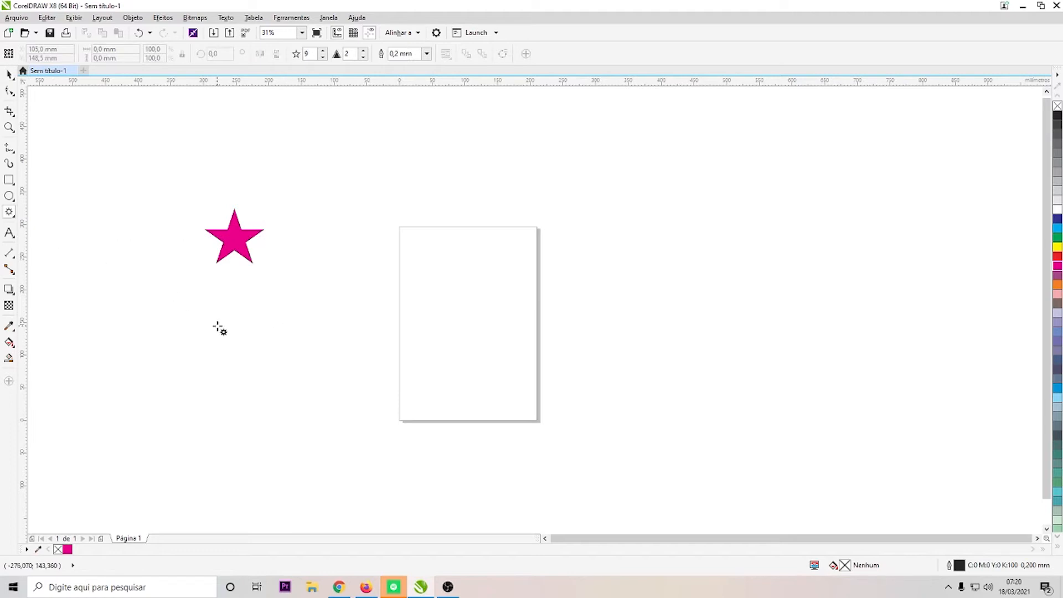
left_click_drag(215, 318, 278, 380)
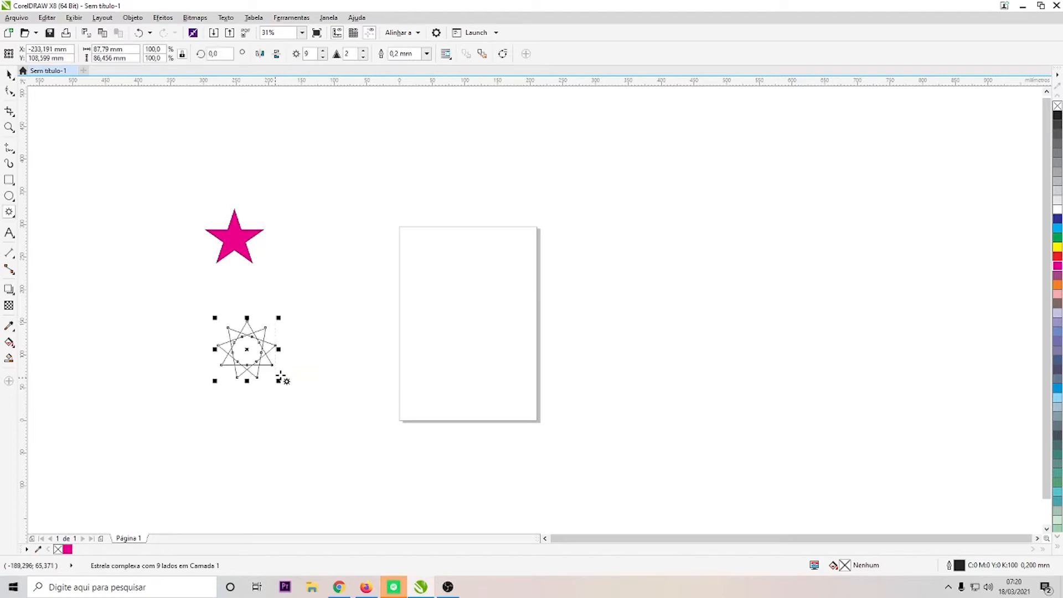
key("Delete")
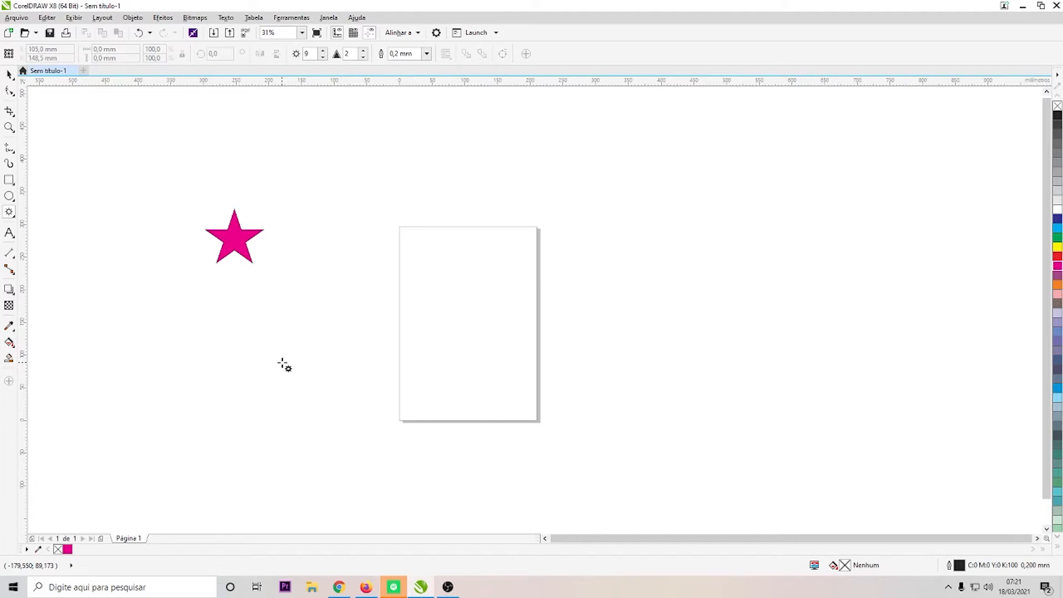
Draw three nine-pointed complex stars below the magenta star, the first about 101 by 117 mm and the last about 277 by 210 mm.
left_click_drag(202, 296, 275, 379)
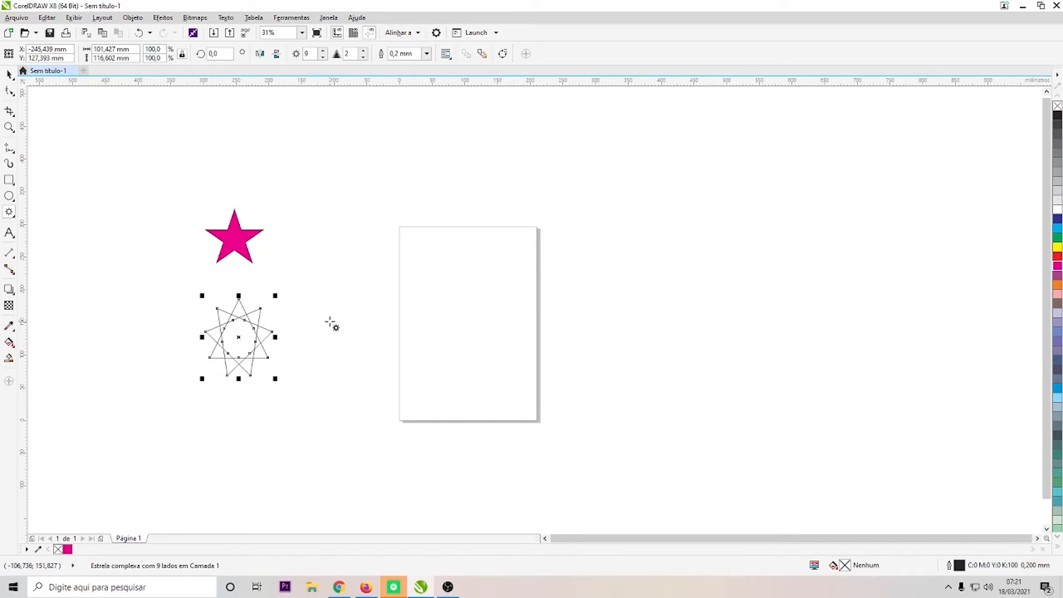
left_click_drag(290, 270, 375, 340)
left_click_drag(275, 381, 374, 469)
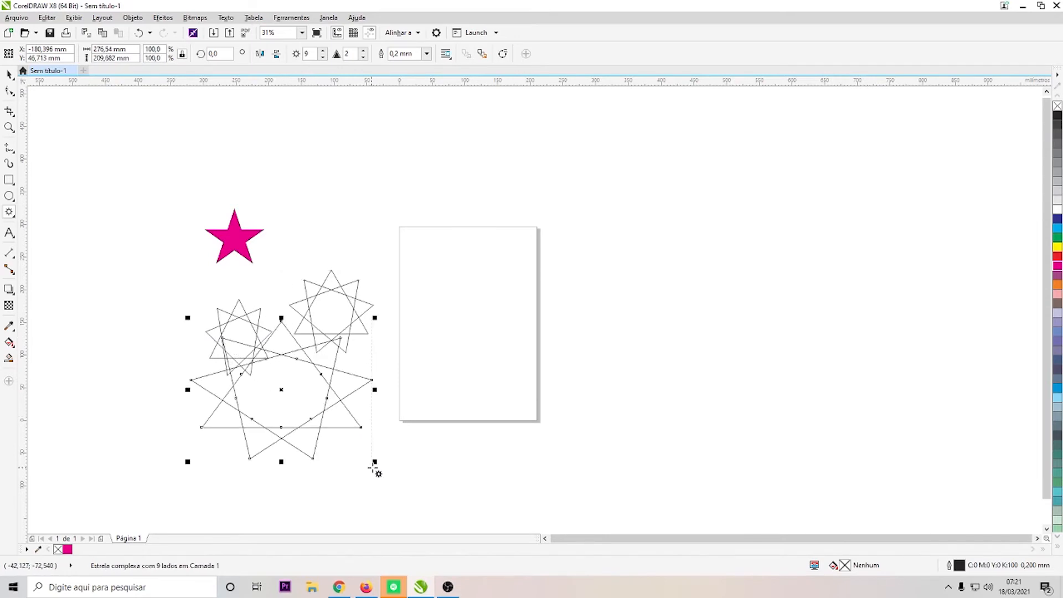
Delete all three complex stars, keeping only the magenta star.
key("Delete")
left_click(257, 345)
key("Delete")
left_click(343, 315)
key("Delete")
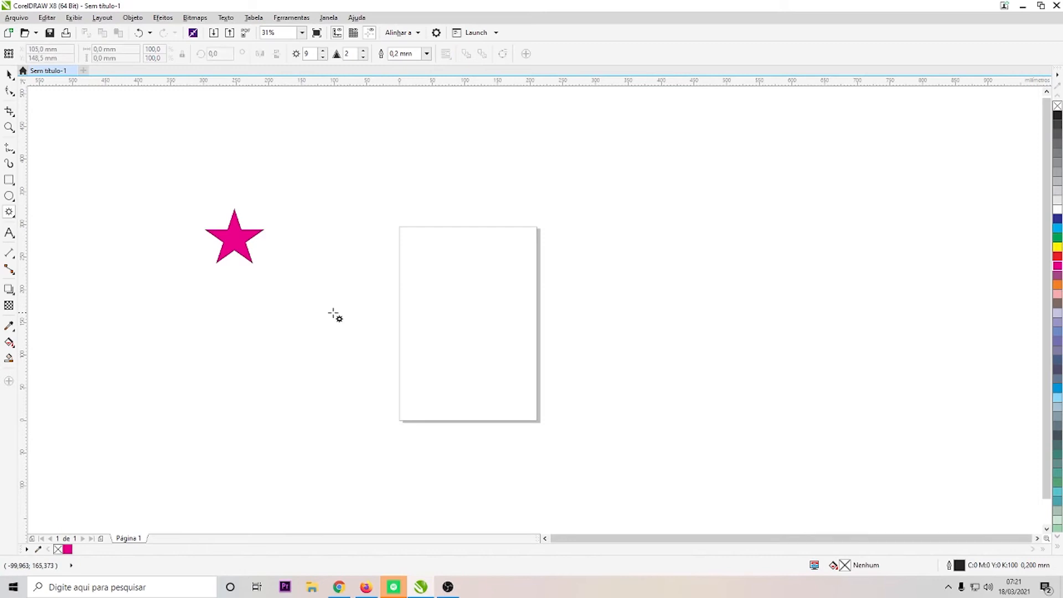
Draw a nine-pointed complex star about 140 by 138 mm directly below the magenta star.
left_click_drag(244, 325, 289, 362)
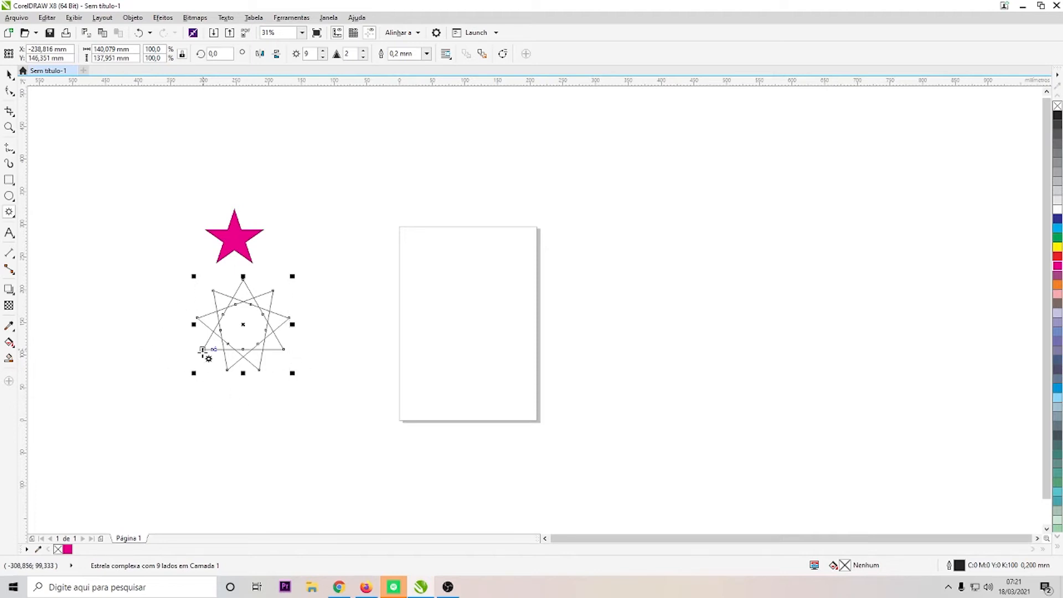
scroll(203, 352, "up", 2)
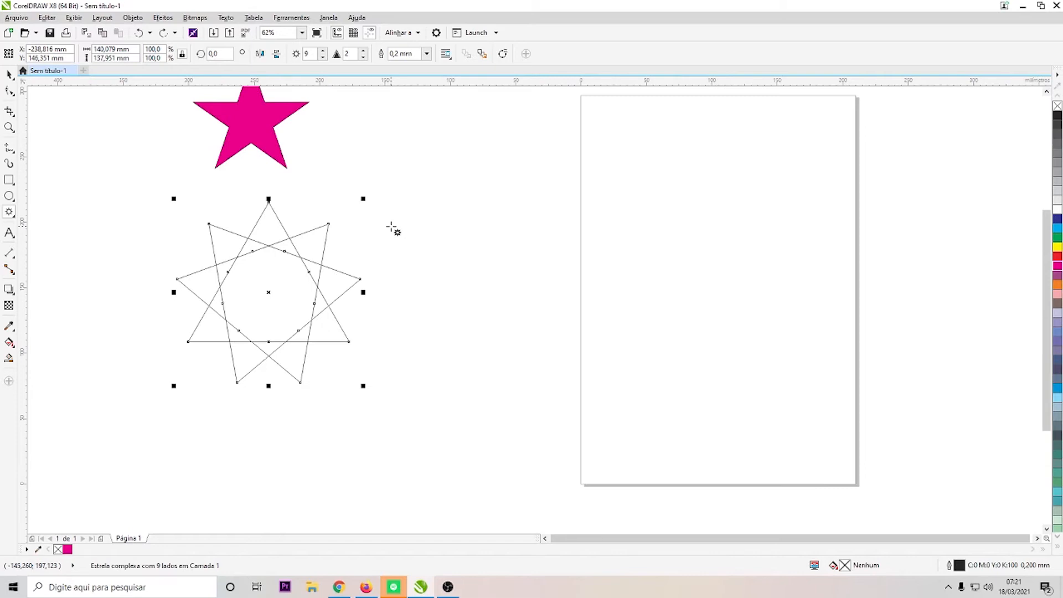
left_click_drag(1046, 249, 1047, 215)
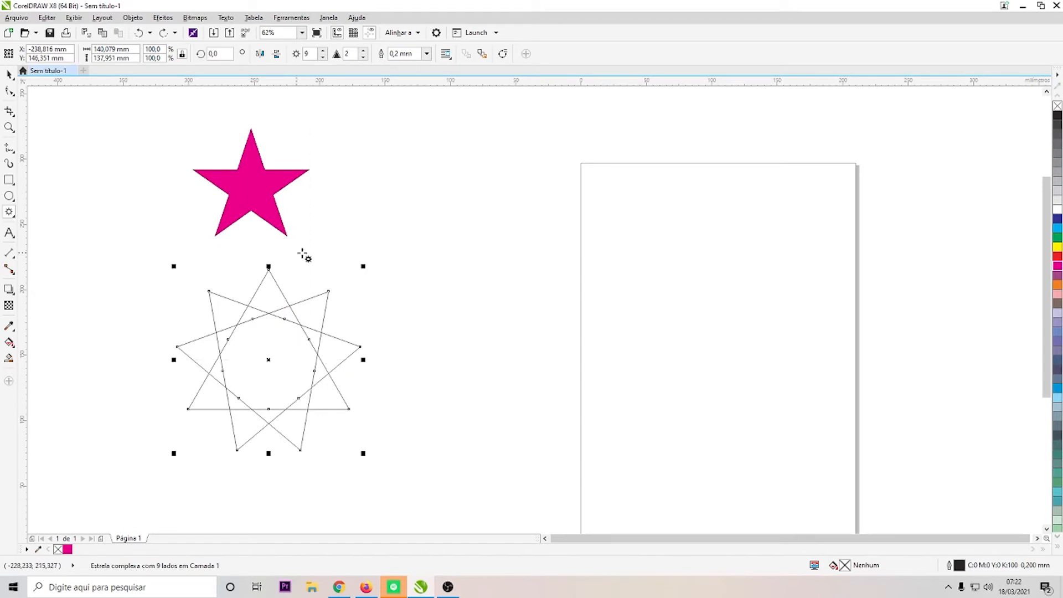
Remove the magenta fill from the five-pointed star, leaving only its outline.
left_click(258, 183)
left_click(9, 74)
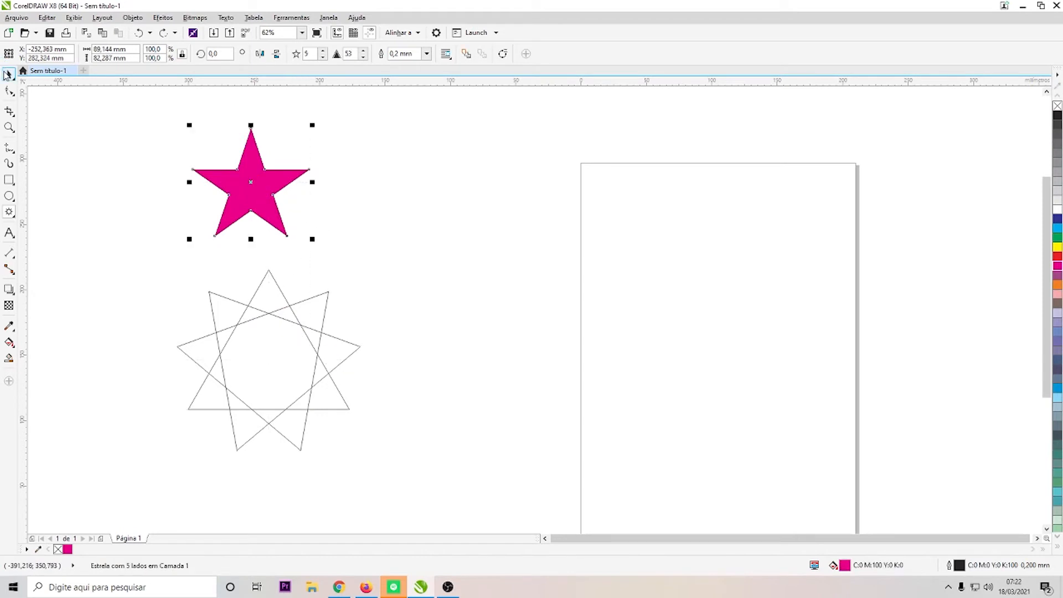
left_click(58, 549)
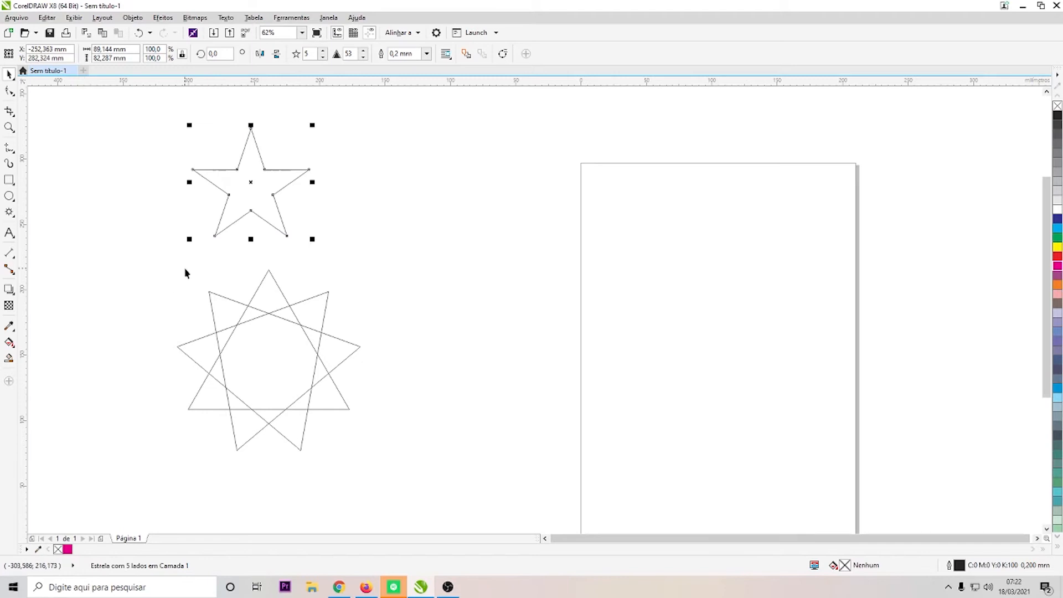
Try 10 and 8 points on the complex star, and set it to 11 points with sharpness 3.
scroll(228, 171, "up", 3)
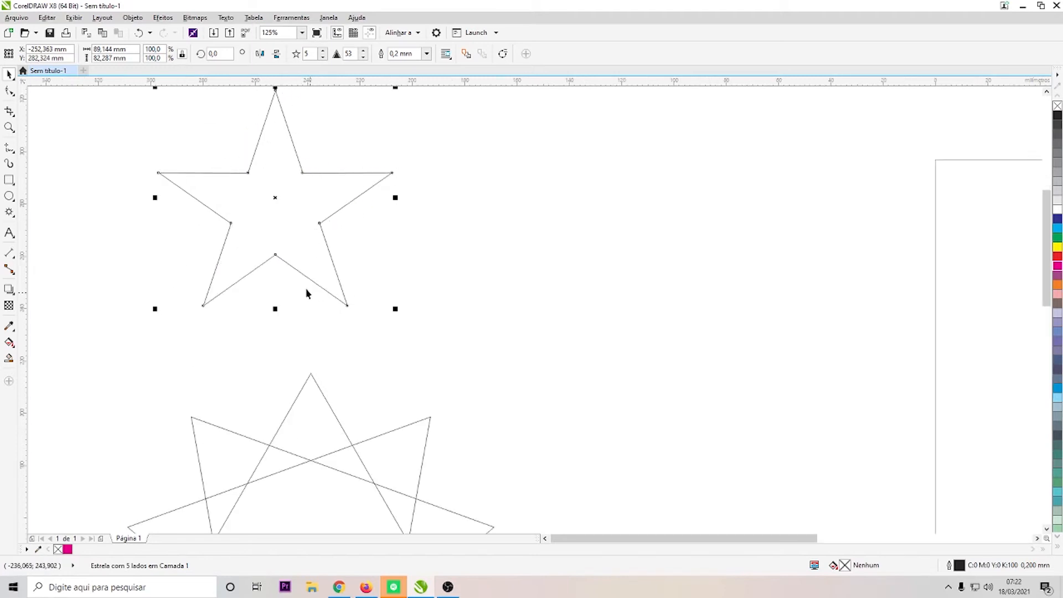
scroll(415, 200, "down", 3)
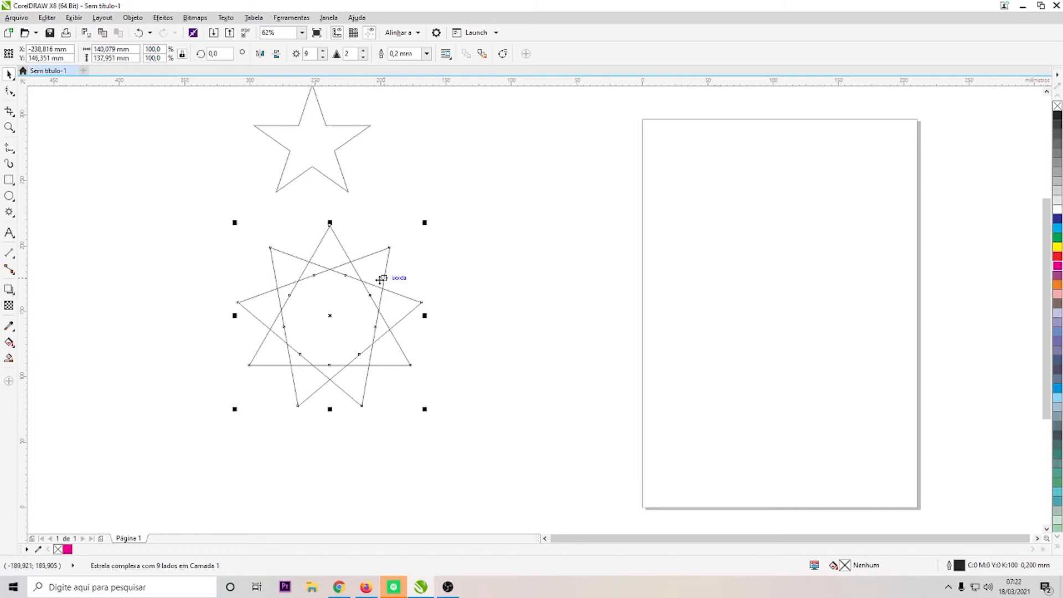
scroll(360, 297, "up", 2)
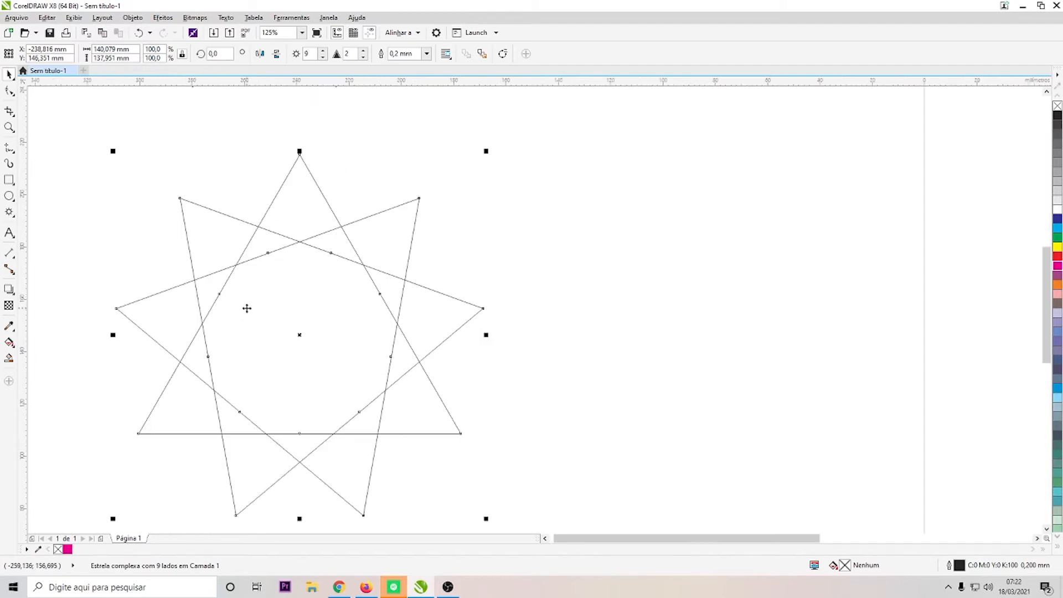
left_click(323, 50)
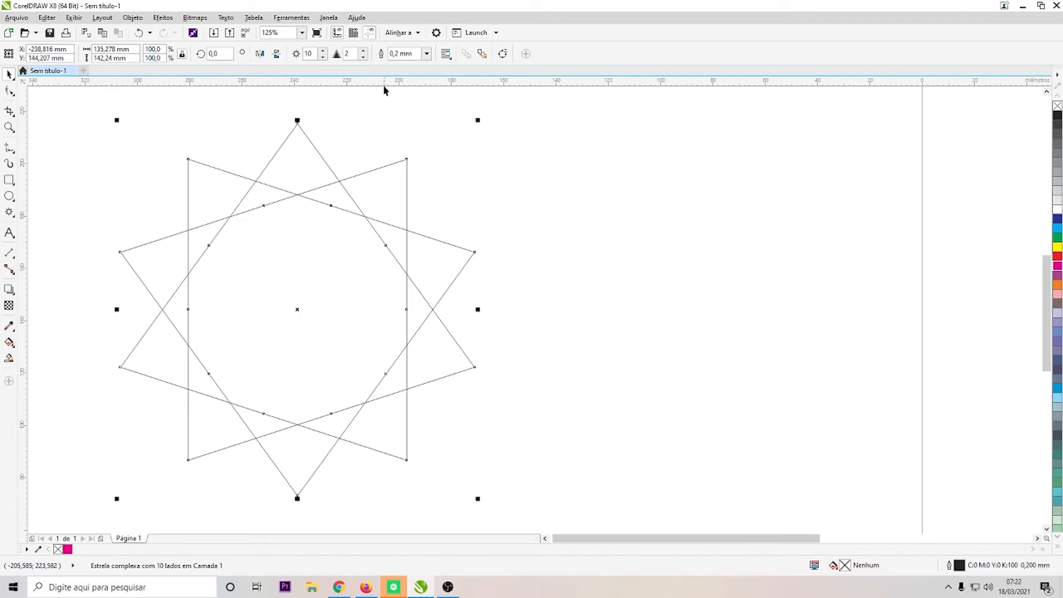
left_click(323, 58)
left_click(323, 57)
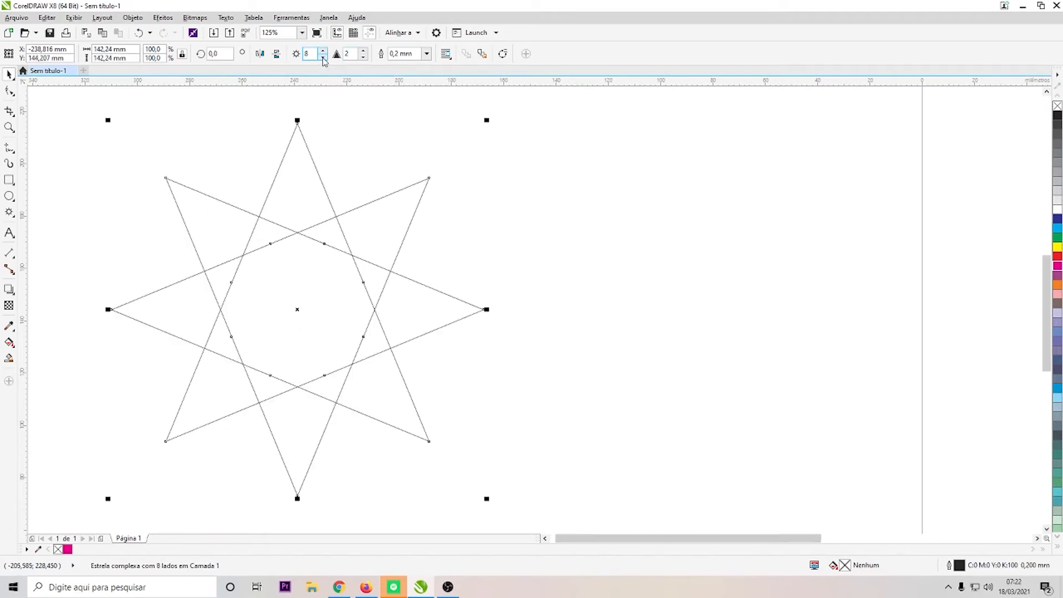
left_click(324, 58)
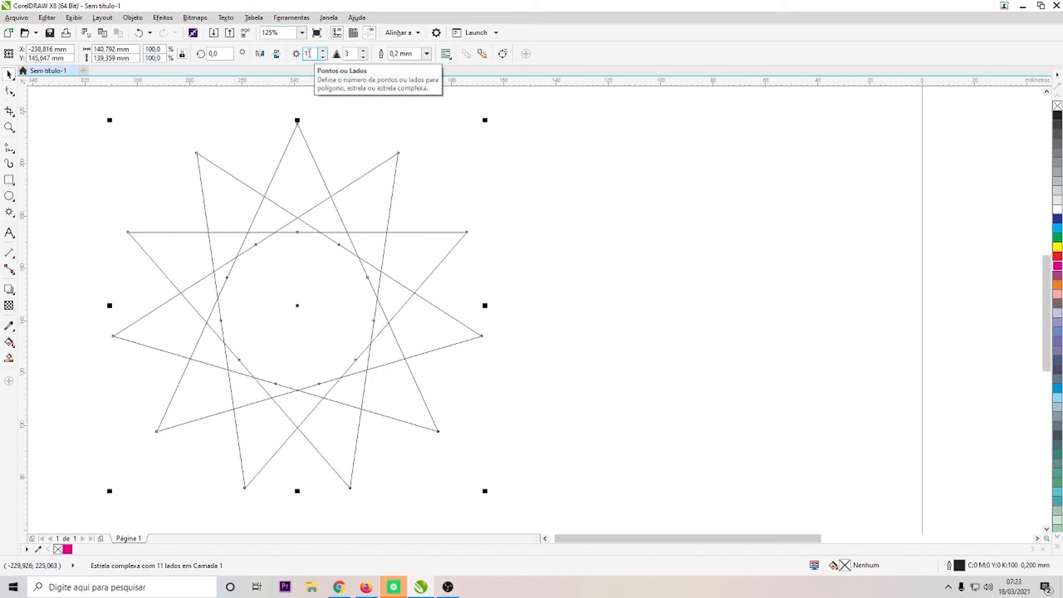
left_click(353, 54)
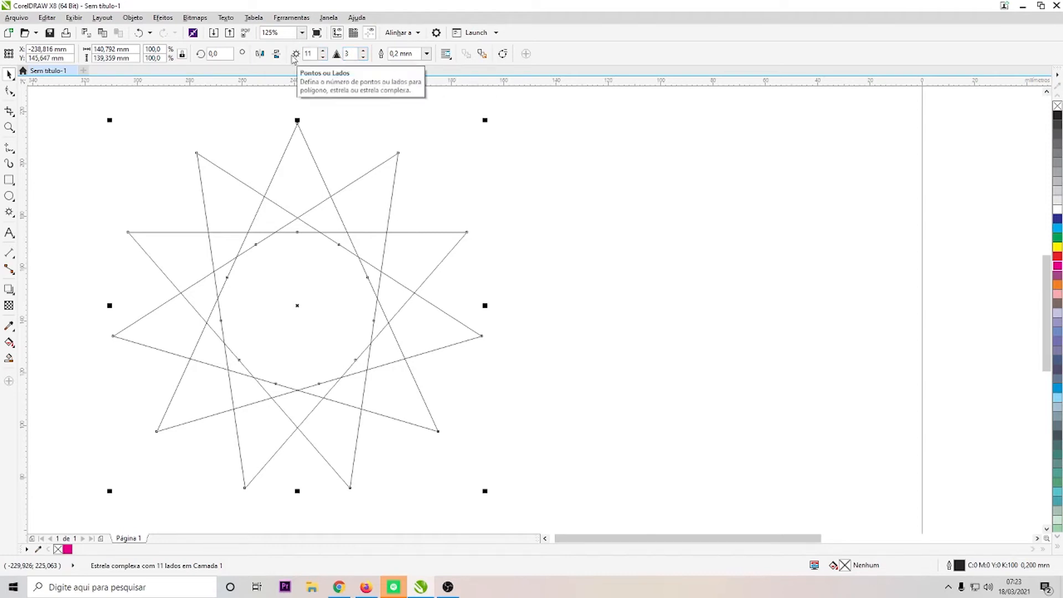
Set the complex star to 10 points and lower its sharpness to 1.
left_click(322, 57)
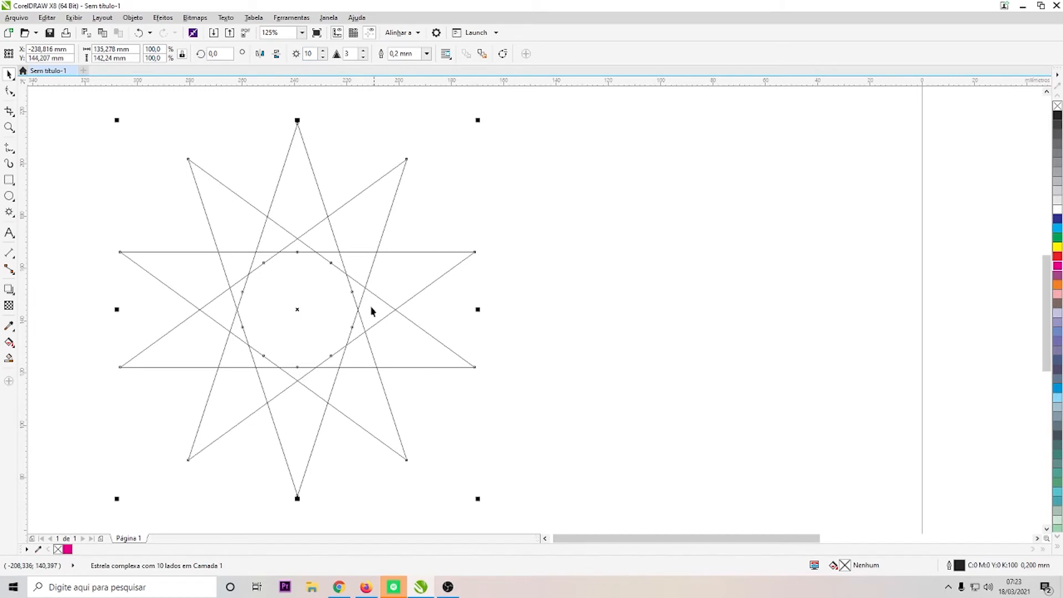
left_click(364, 57)
left_click(364, 57)
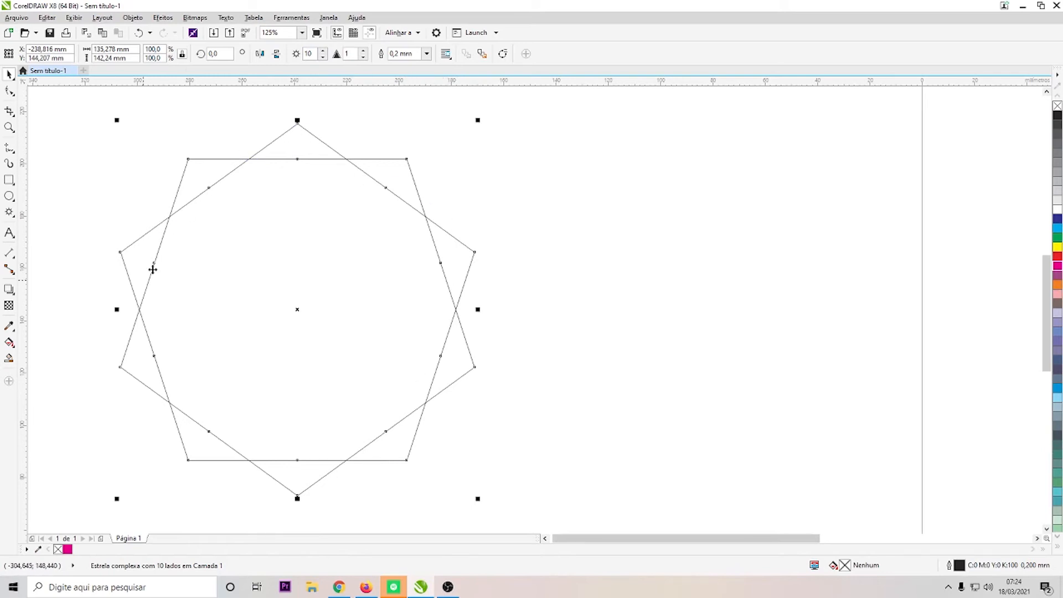
Raise the ten-pointed complex star's sharpness to 2 and on to 3.
left_click(364, 51)
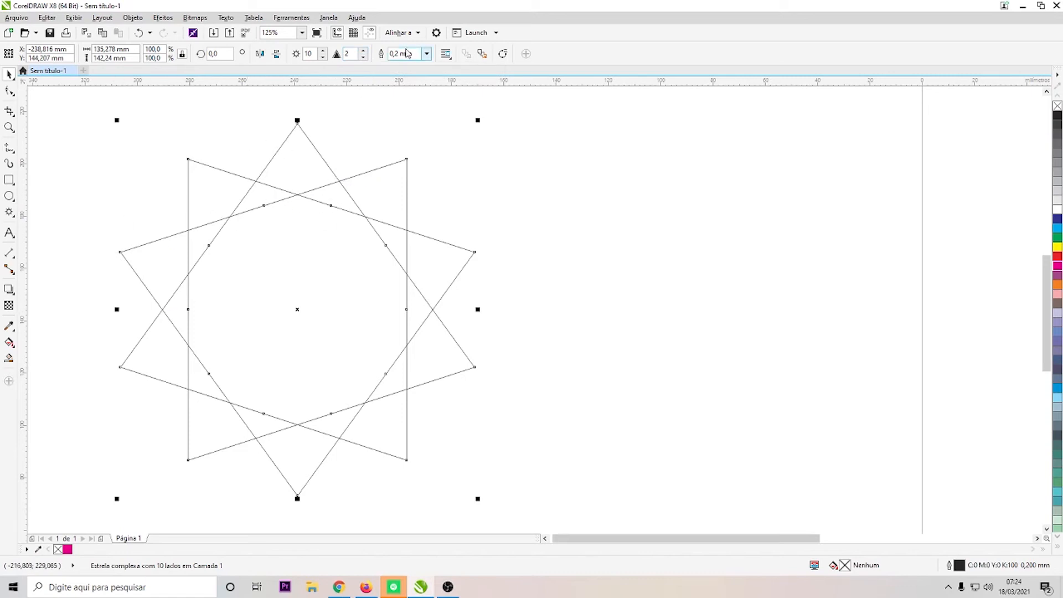
left_click(364, 50)
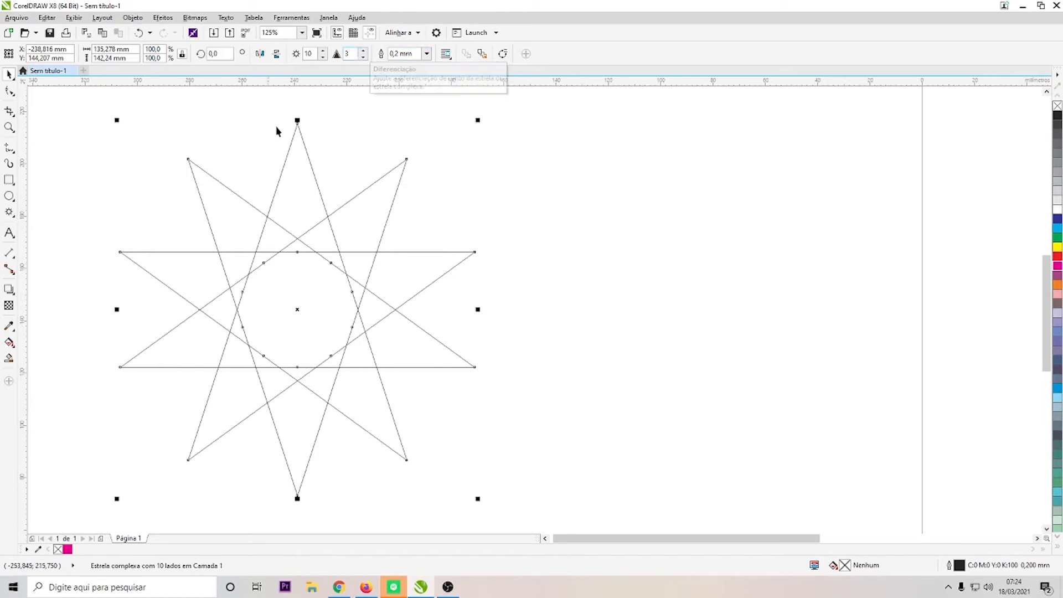
left_click(363, 50)
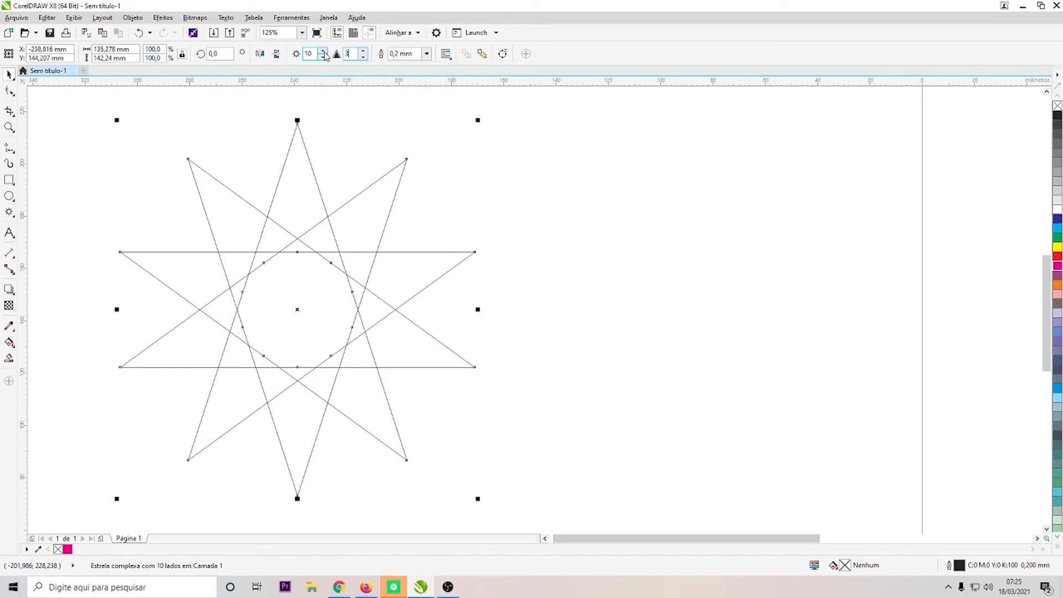
Set the complex star to 13 points with a sharpness of 5.
left_click(323, 51)
left_click(323, 51)
left_click(323, 51)
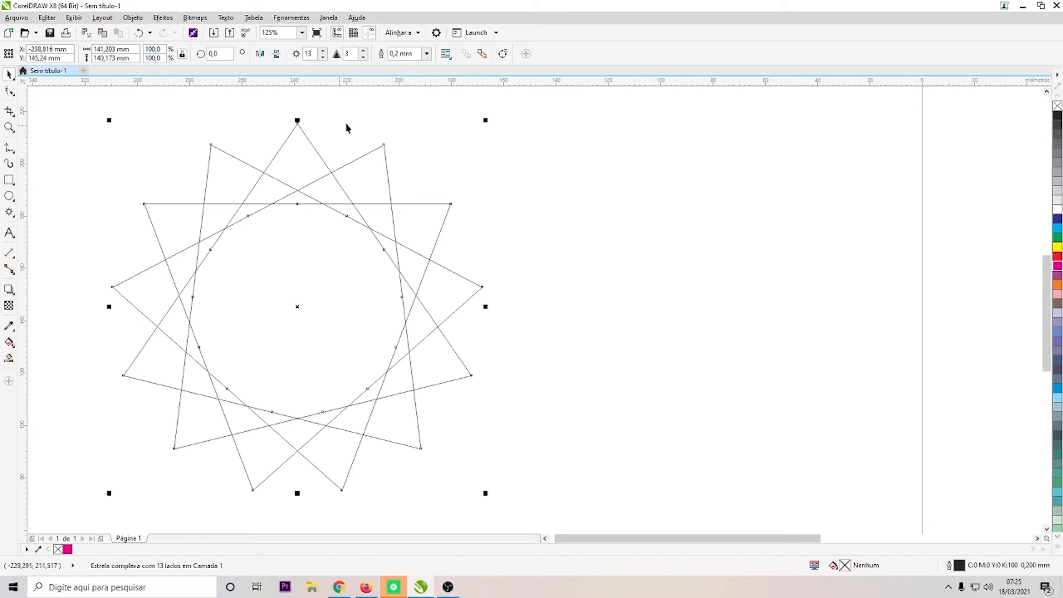
left_click(363, 50)
left_click(364, 51)
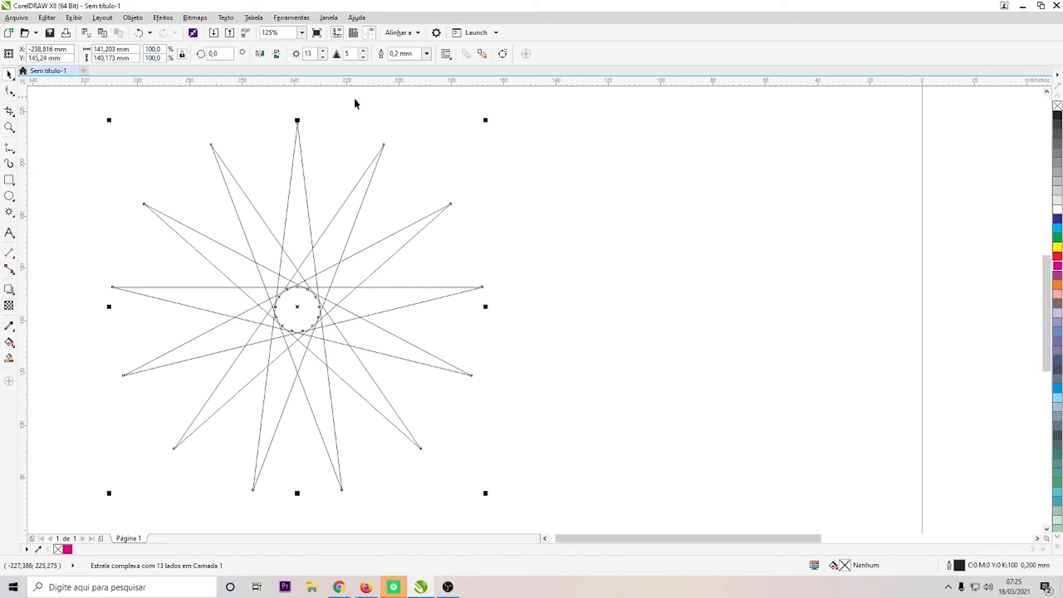
left_click(369, 201)
left_click(185, 310)
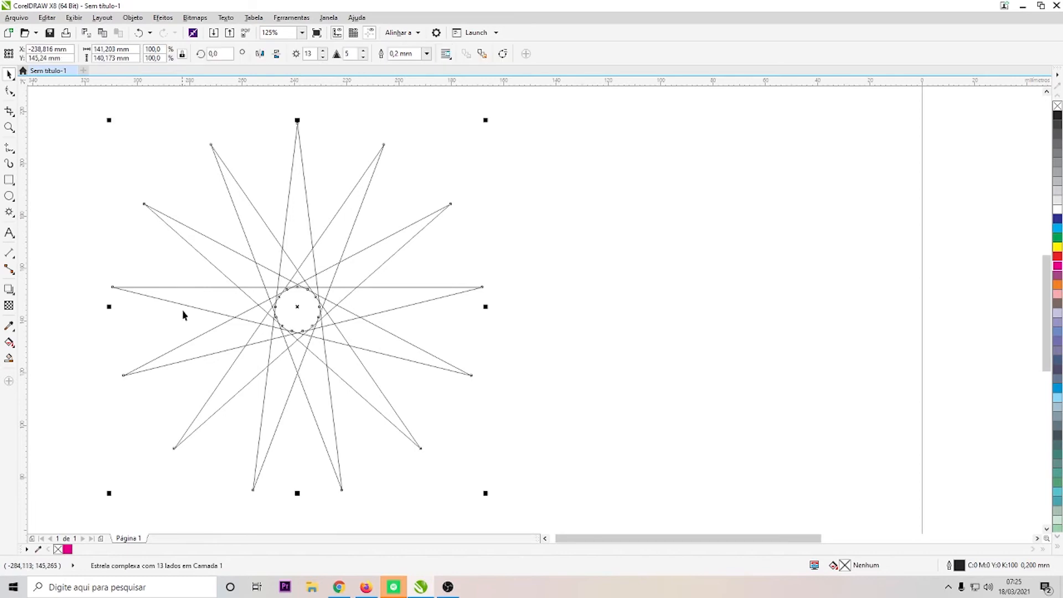
Reduce the complex star to 8 points.
left_click(322, 57)
left_click(323, 57)
left_click(323, 57)
left_click(322, 57)
left_click(323, 57)
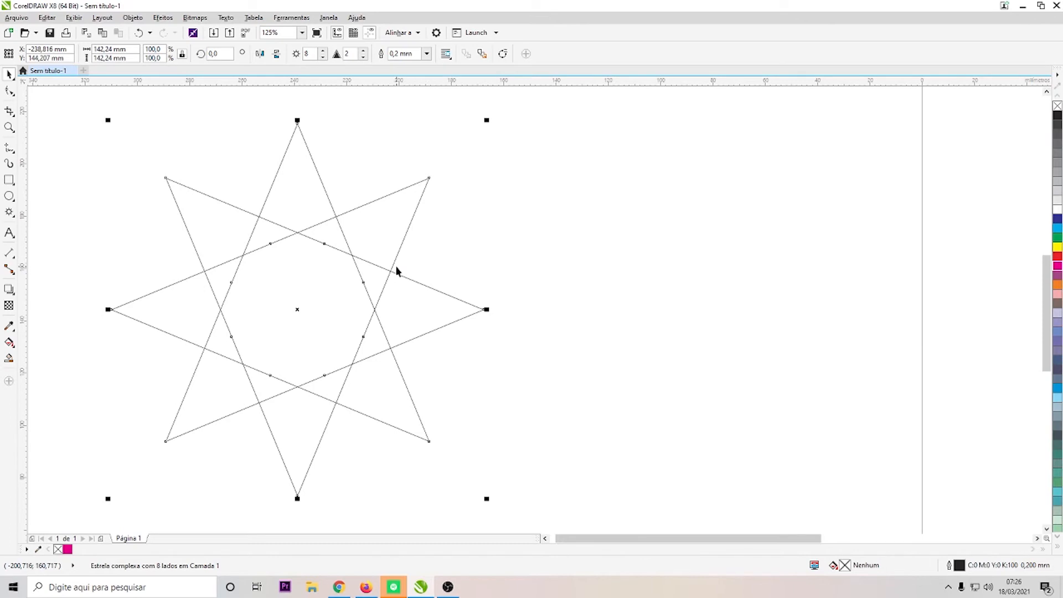
Convert the eight-pointed complex star to curves, deselect it and fit both stars in view.
left_click(504, 53)
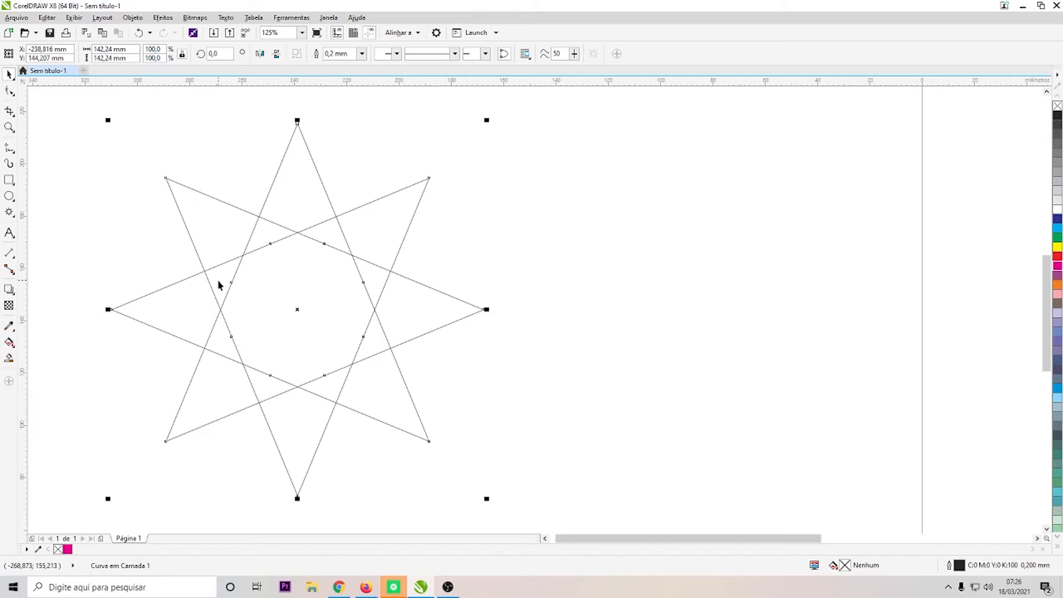
right_click(297, 235)
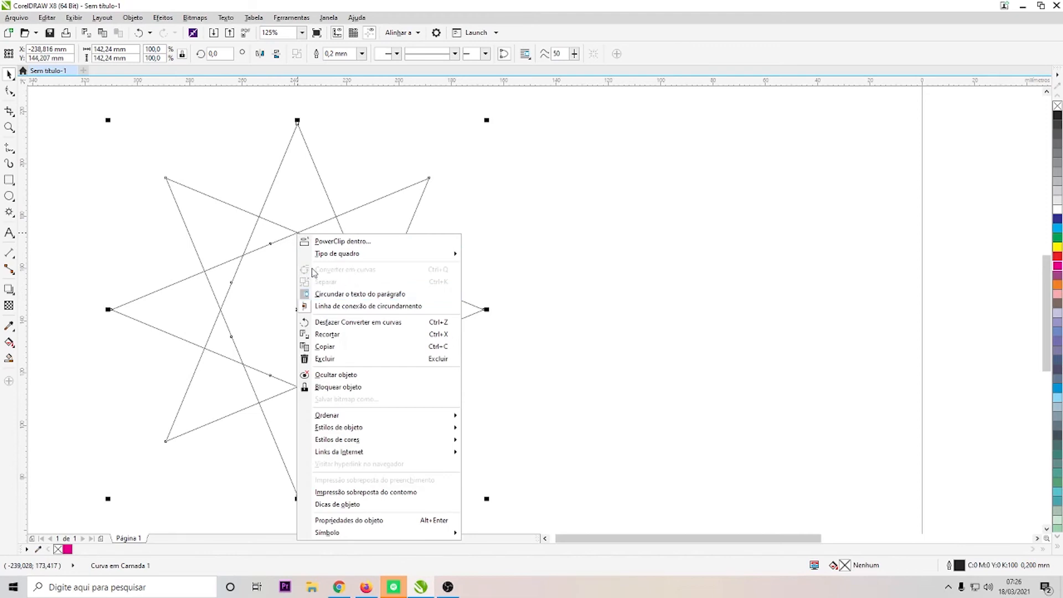
left_click(551, 230)
key("F4")
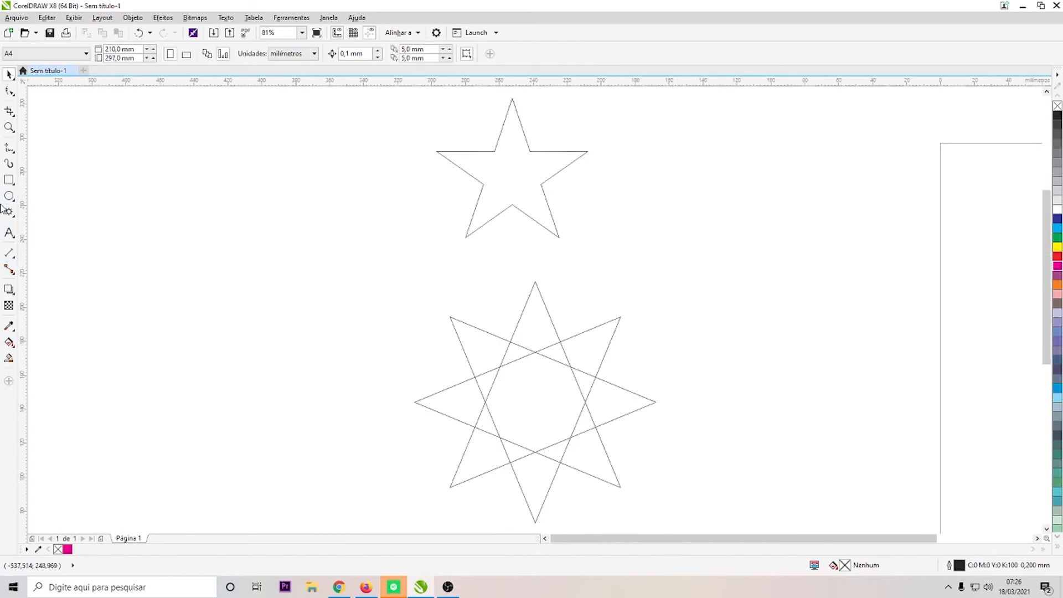
Draw a symmetrical spiral with three revolutions, about 114 mm across, on the left half of the page.
left_click(13, 216)
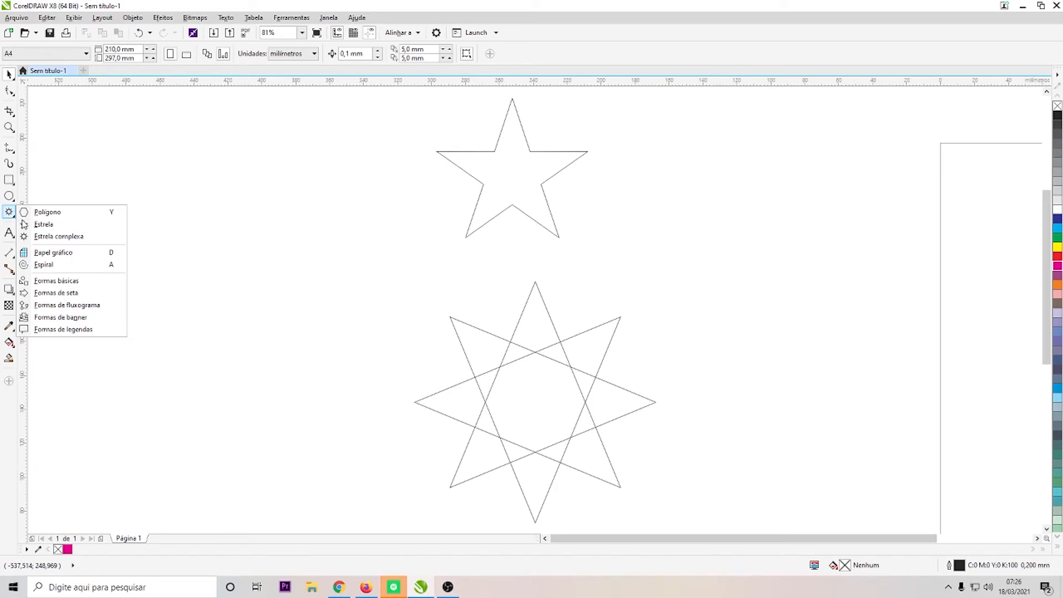
left_click(44, 264)
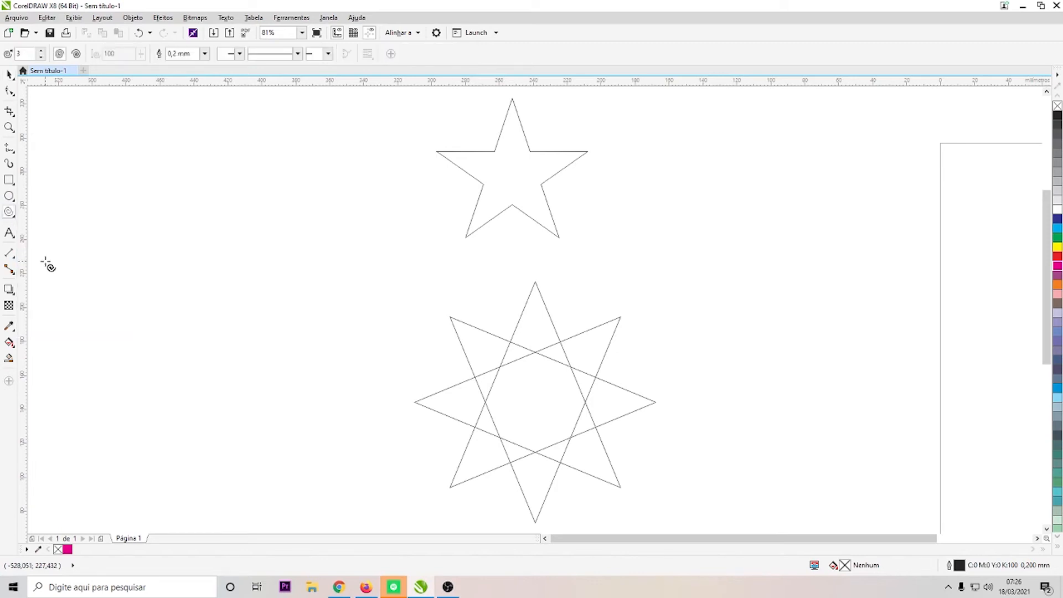
scroll(49, 260, "down", 3)
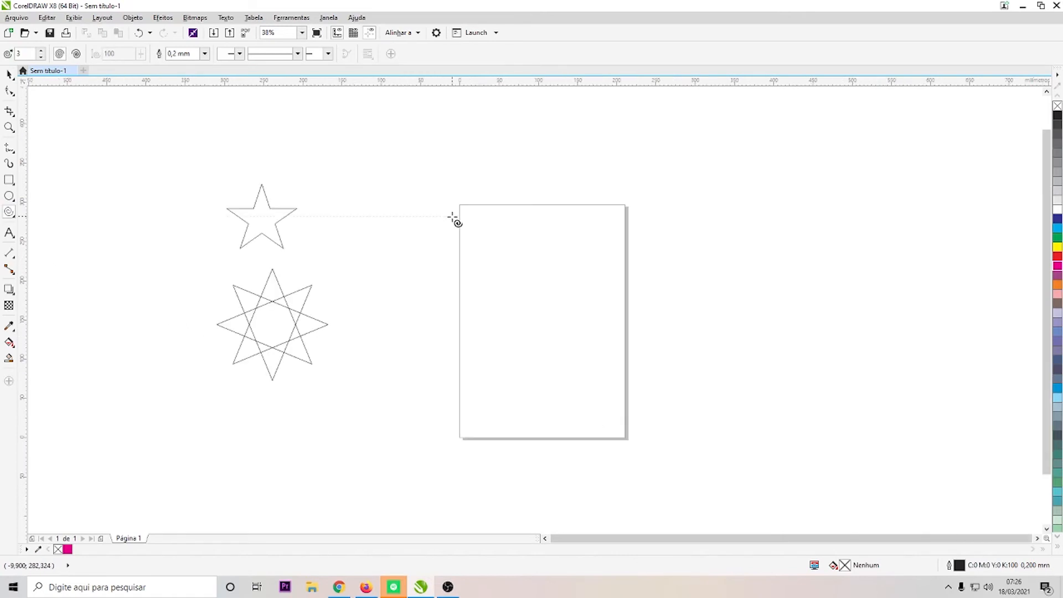
scroll(543, 304, "up", 3)
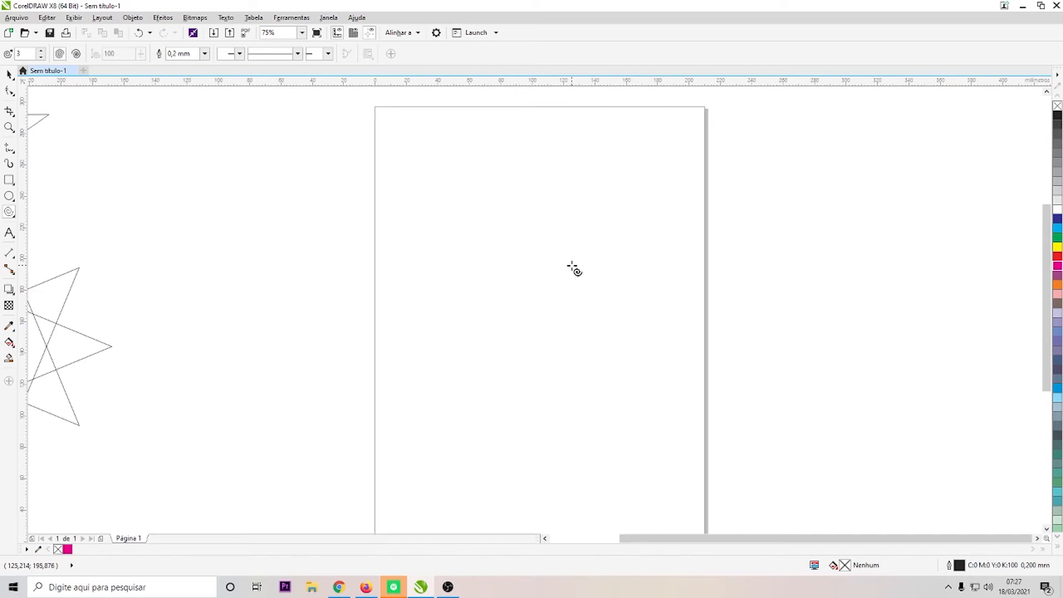
left_click_drag(406, 233, 588, 403)
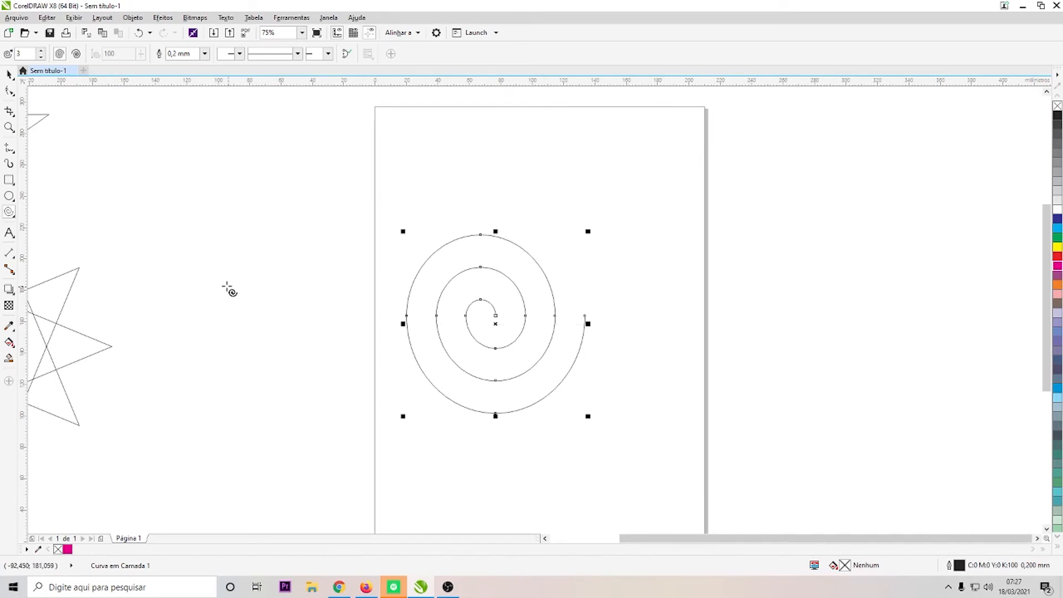
left_click_drag(226, 285, 287, 341)
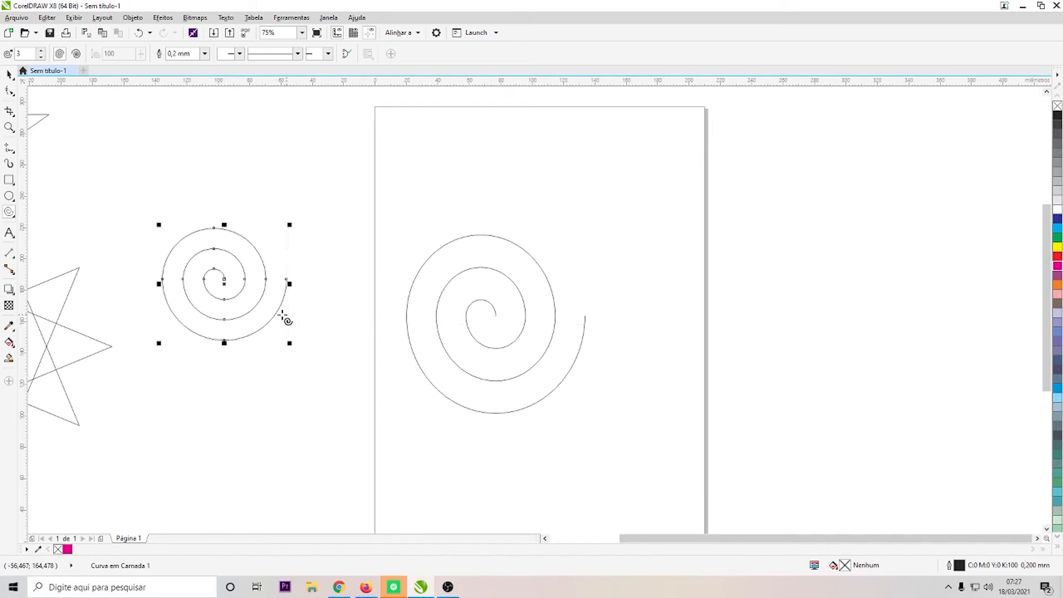
key("Delete")
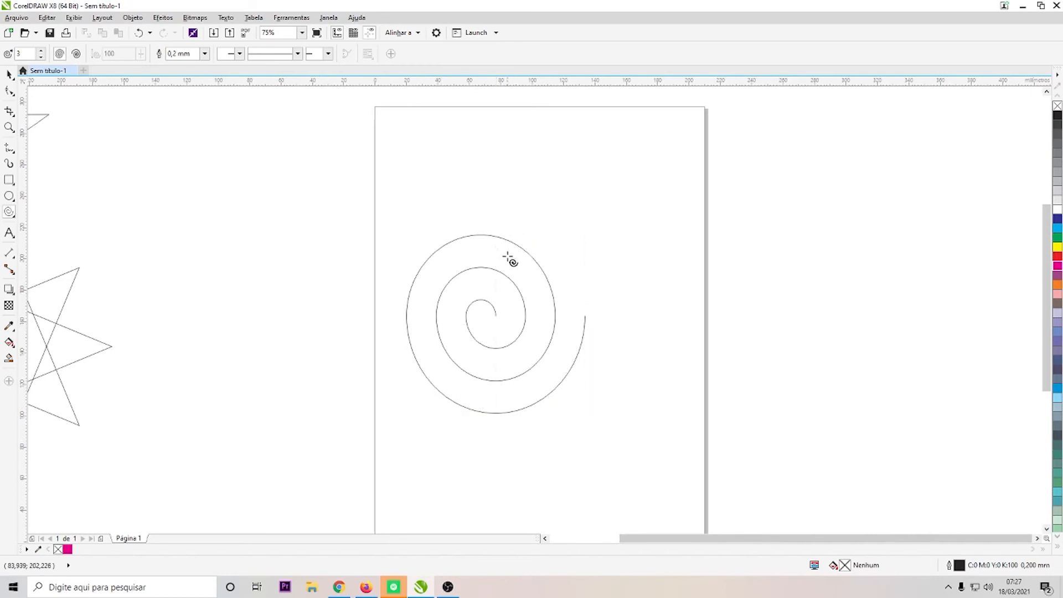
Fill the eight-pointed complex star and the five-pointed star with magenta.
left_click(10, 75)
left_click(60, 293)
scroll(353, 349, "down", 2)
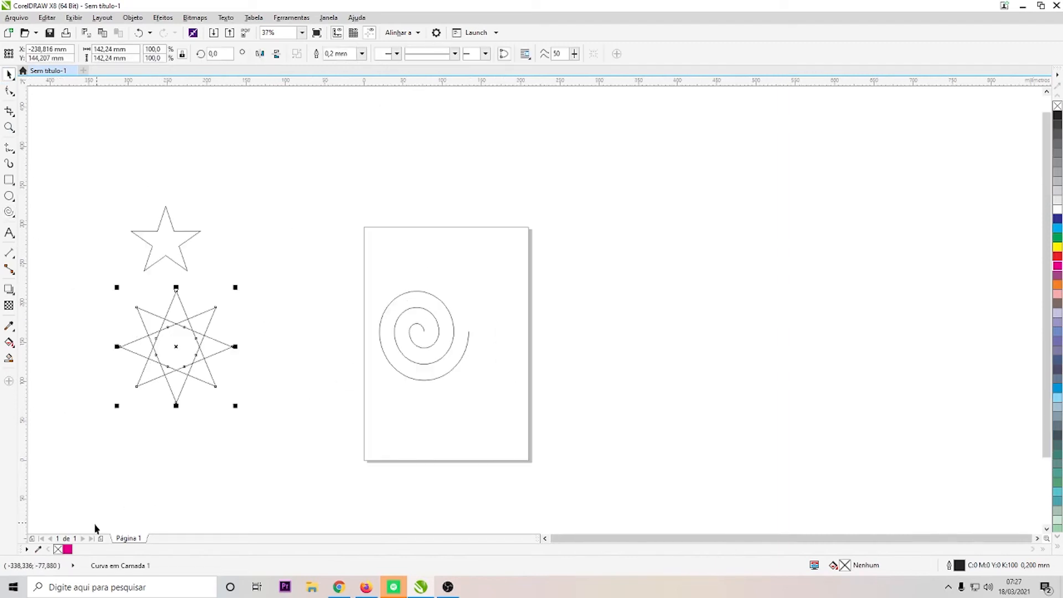
left_click(67, 550)
left_click(173, 239)
left_click(68, 549)
Try to fill the open spiral with magenta.
left_click(418, 342)
left_click(418, 341)
left_click(68, 550)
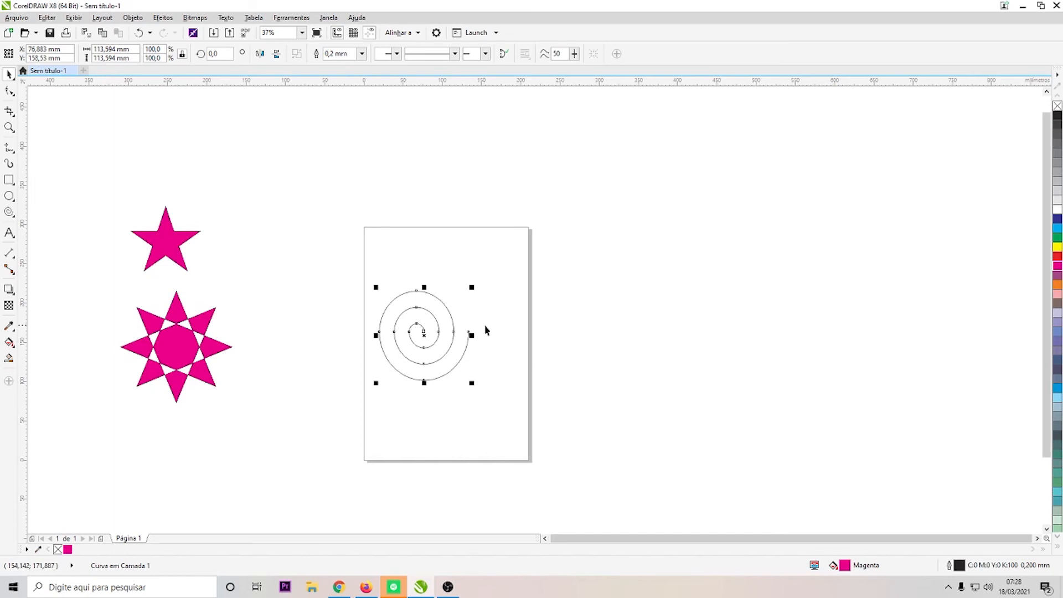
scroll(485, 330, "up", 5)
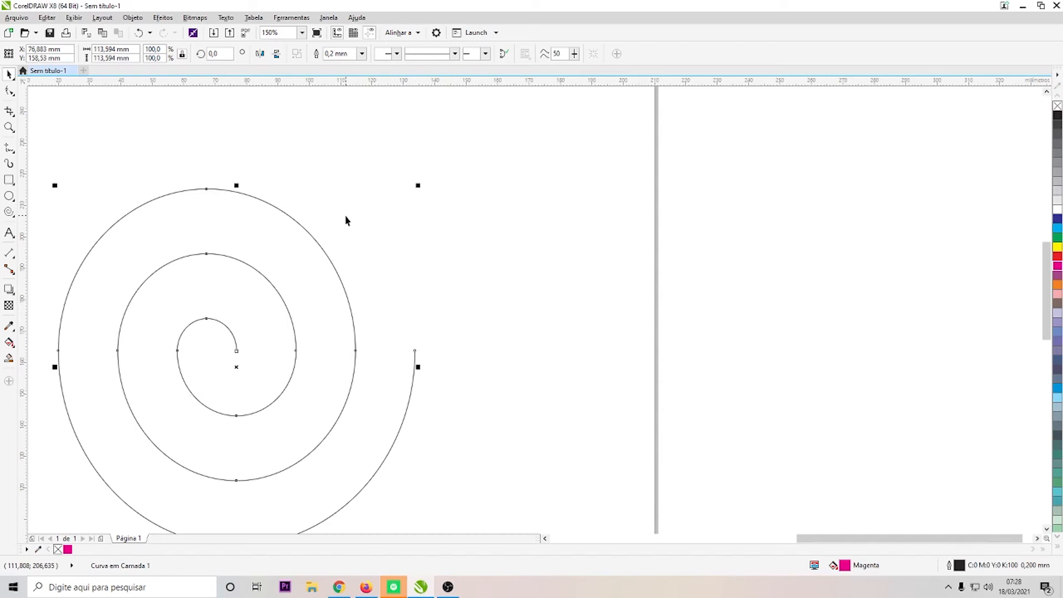
Draw an irregular five-sided outline about 102 × 63 mm from straight segments and move it clear of the page's right edge.
left_click(15, 152)
left_click(35, 172)
left_click(636, 233)
left_click(530, 354)
left_click(657, 430)
left_click(852, 355)
left_click(836, 233)
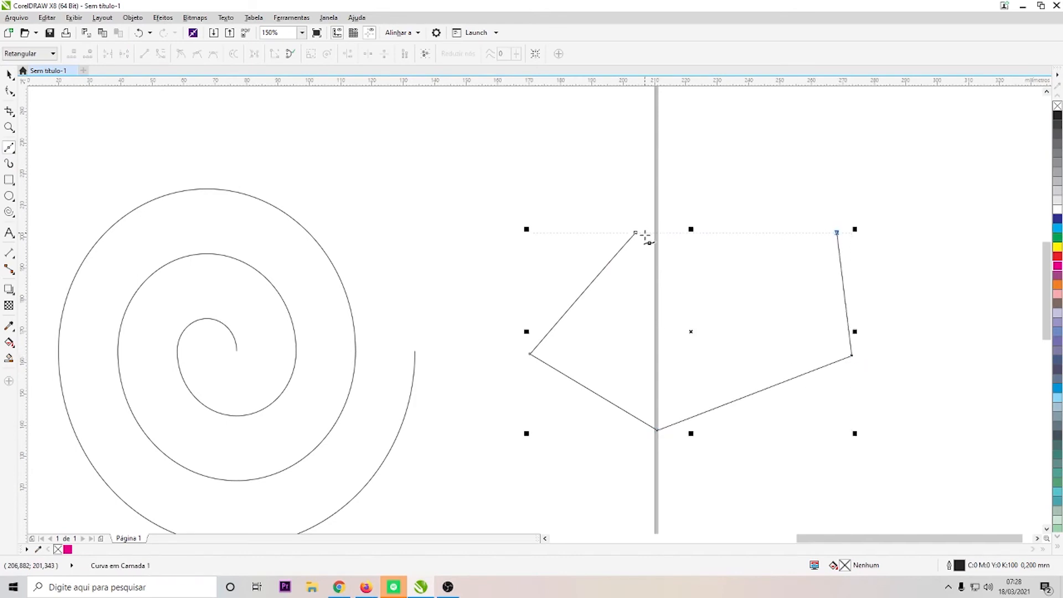
scroll(645, 235, "up", 6)
left_click(359, 192)
scroll(366, 194, "down", 6)
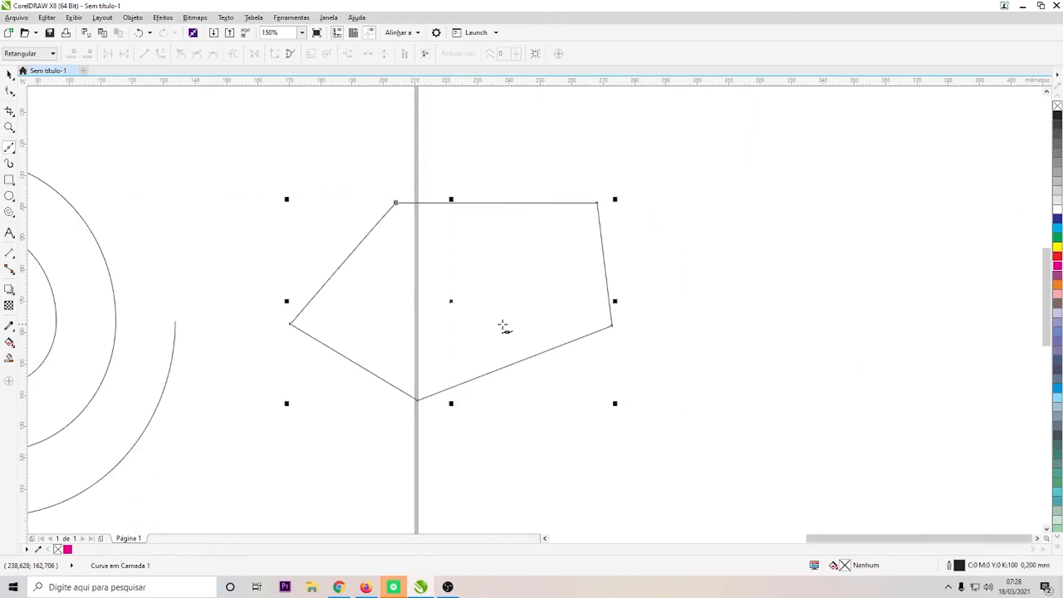
left_click(7, 72)
left_click_drag(451, 301, 651, 292)
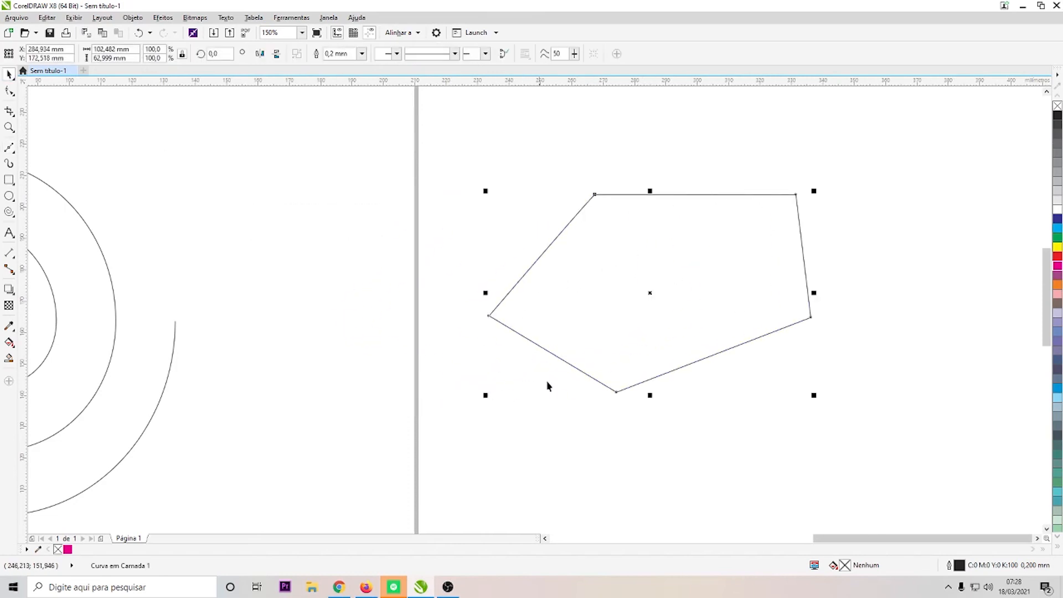
Try magenta, green and blue fills on the unclosed five-sided outline.
scroll(639, 170, "up", 4)
scroll(465, 290, "down", 2)
scroll(334, 354, "up", 4)
scroll(342, 371, "up", 2)
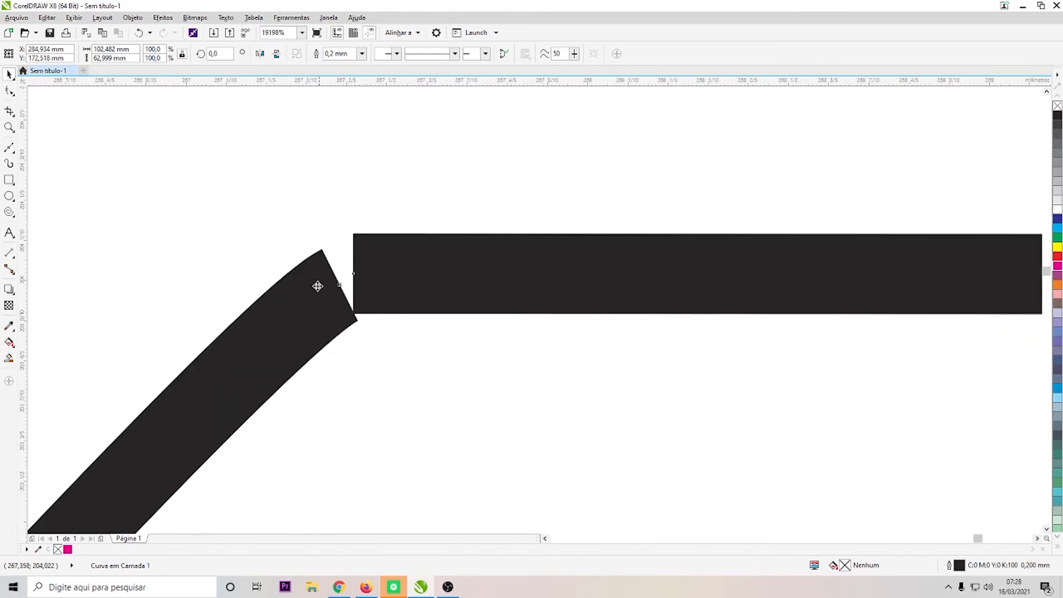
scroll(396, 185, "down", 8)
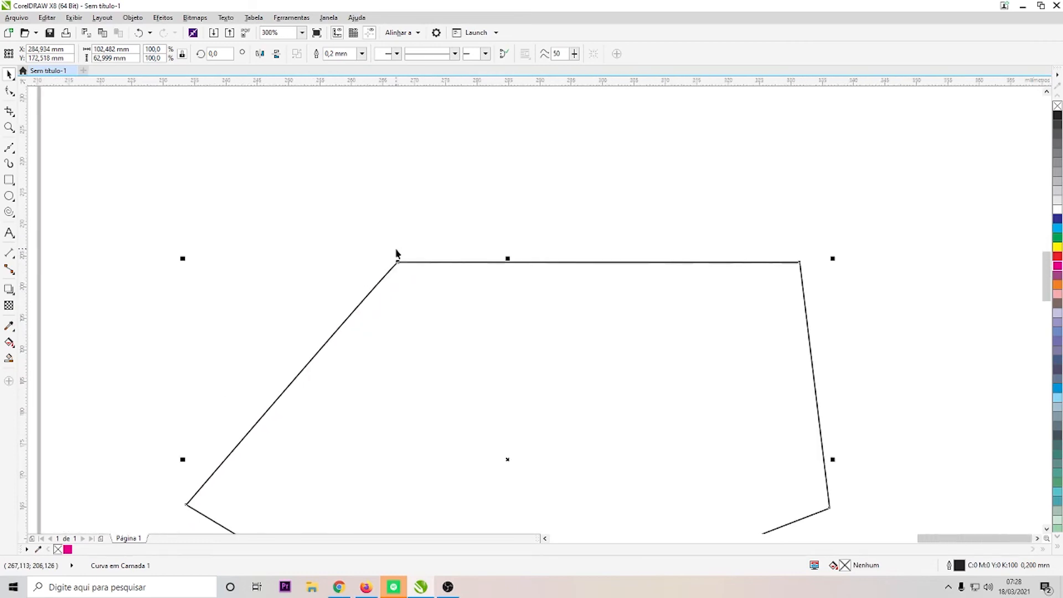
left_click(1058, 266)
left_click(1058, 237)
left_click(1058, 219)
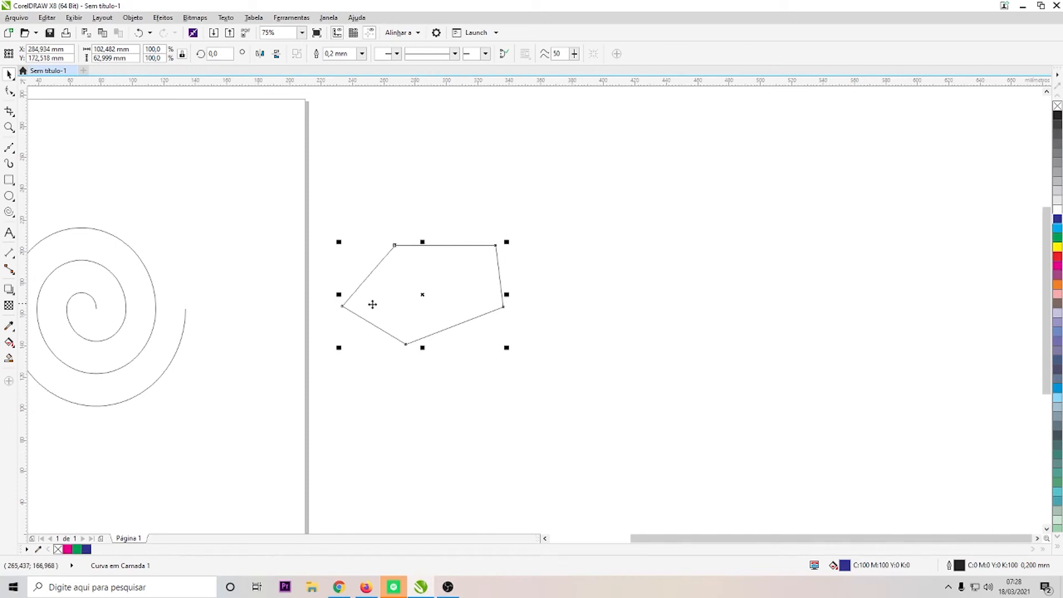
Close the five-sided outline with the Shape tool by joining the two end nodes at its upper-left corner.
scroll(410, 234, "up", 4)
scroll(409, 247, "down", 1)
scroll(279, 356, "up", 2)
left_click(10, 92)
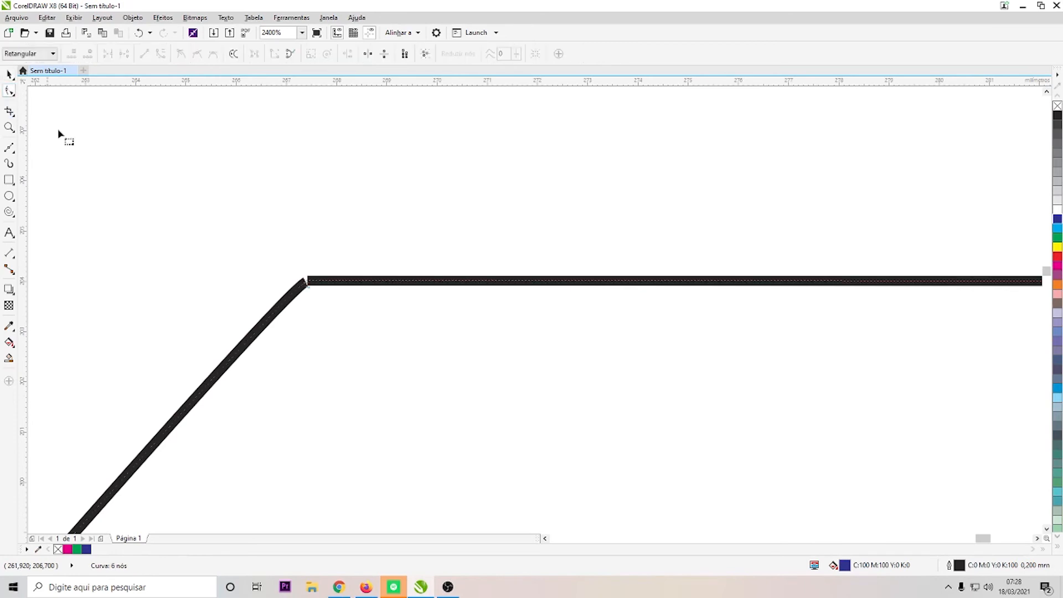
scroll(311, 302, "up", 3)
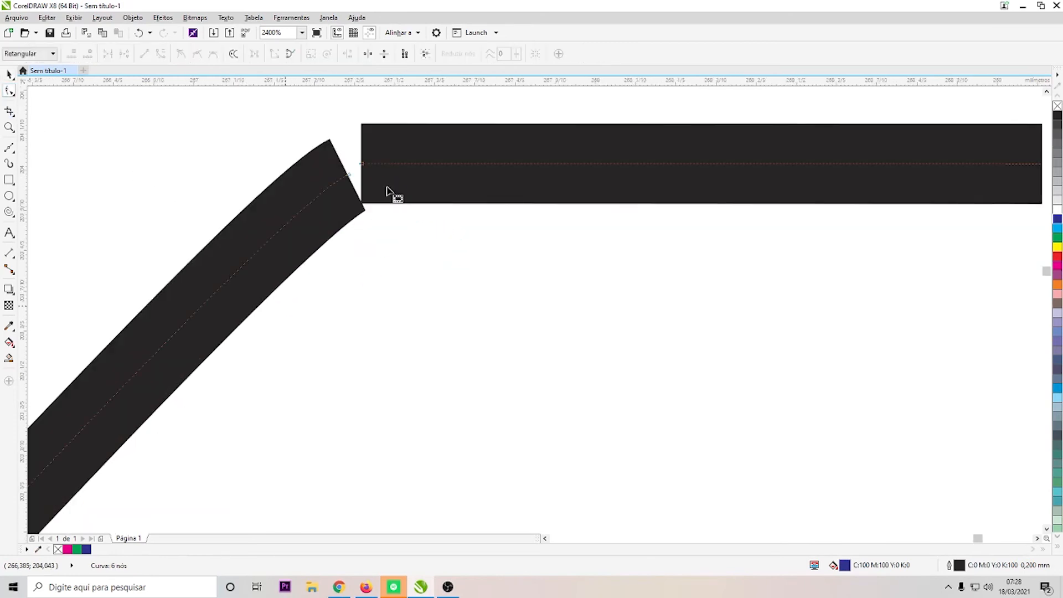
scroll(351, 168, "up", 2)
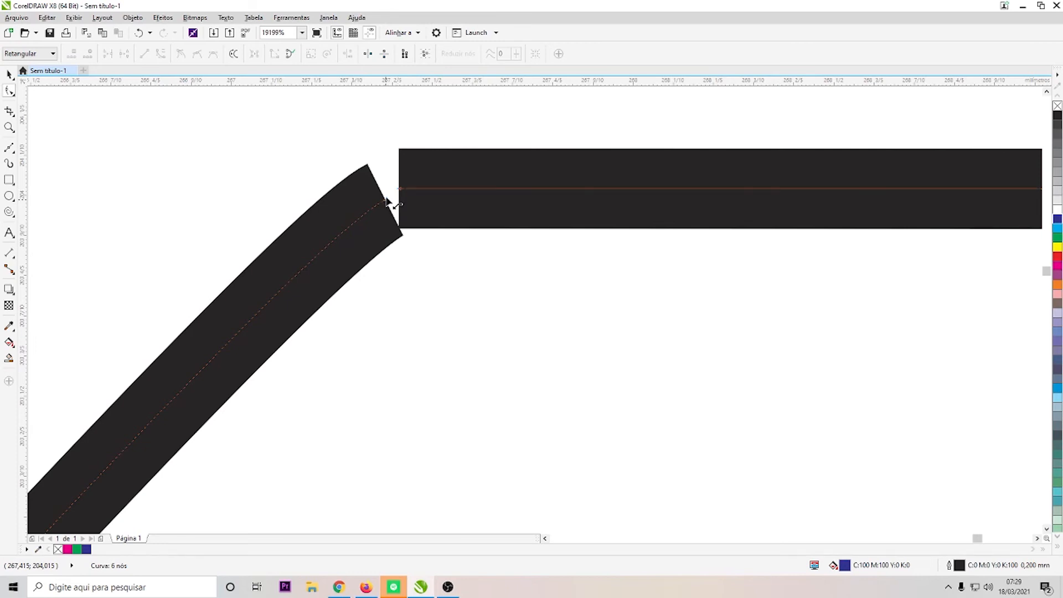
left_click_drag(386, 199, 386, 202)
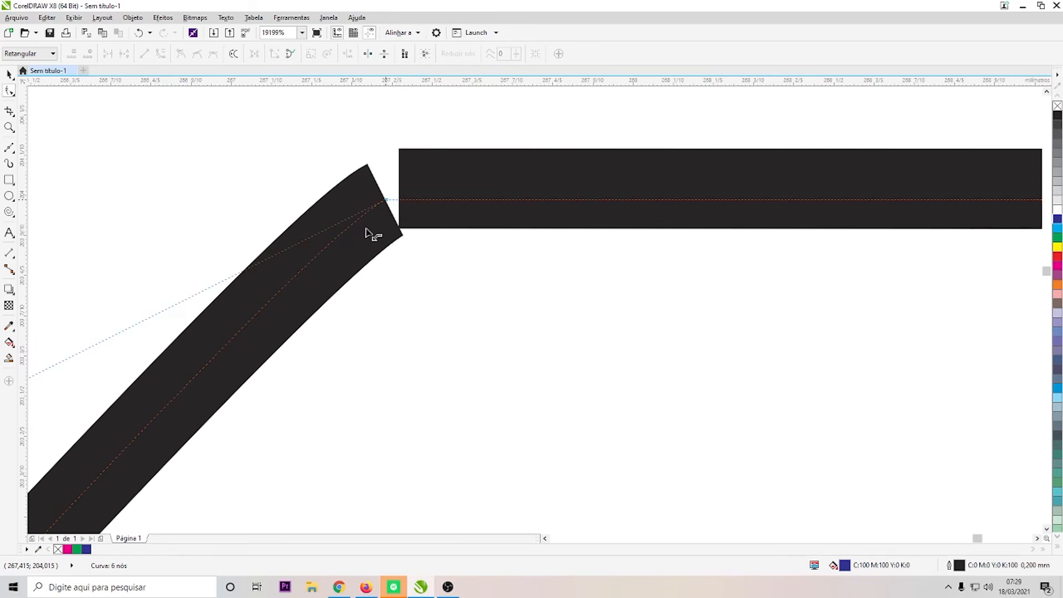
scroll(394, 212, "down", 2)
scroll(387, 194, "down", 5)
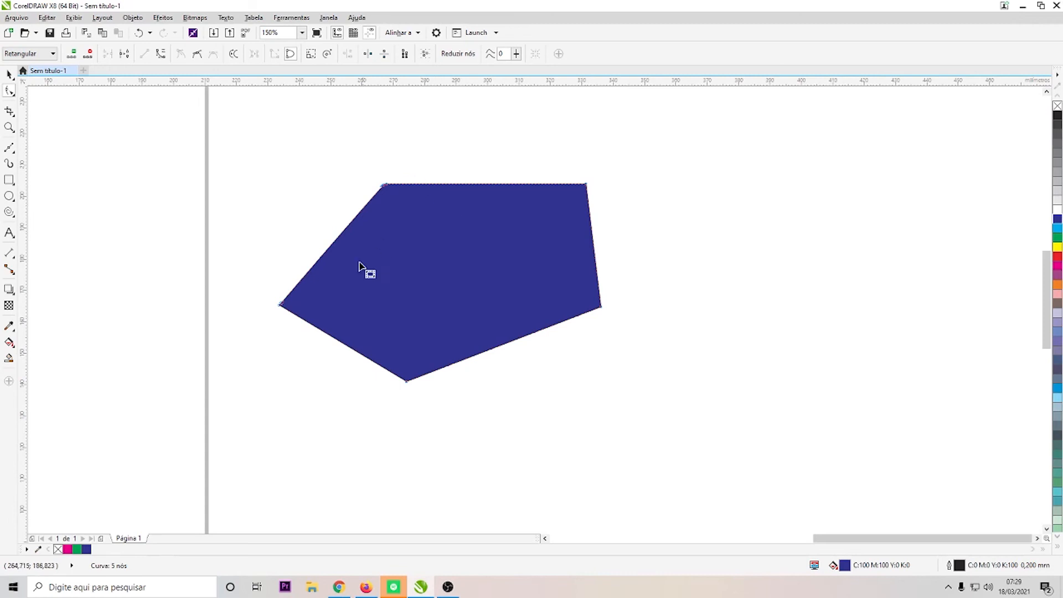
Delete the blue five-sided shape beside the page.
left_click(11, 81)
scroll(624, 390, "down", 4)
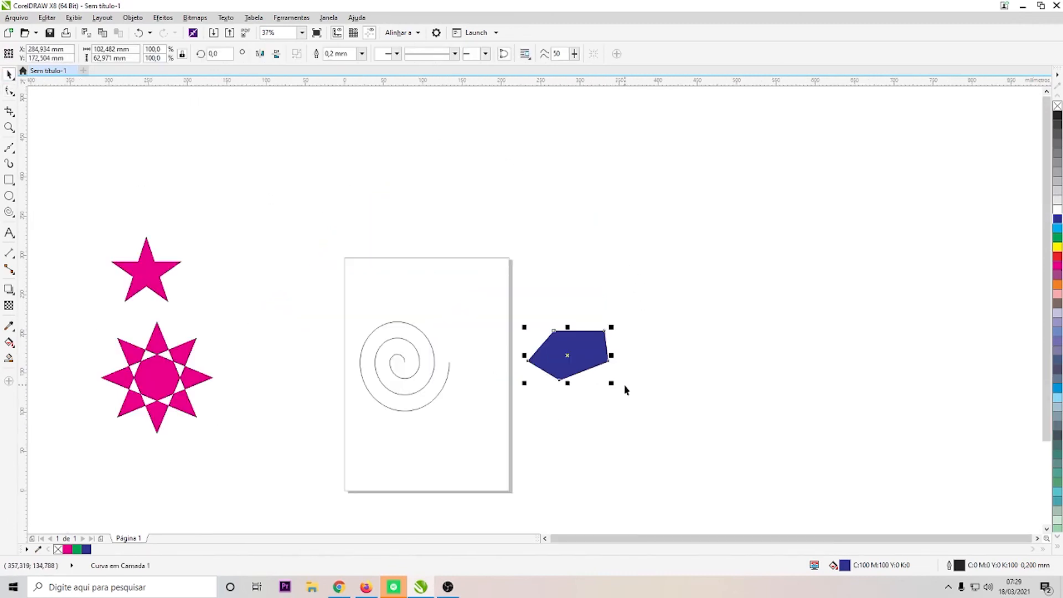
key("Delete")
Try to fill the open spiral on the page with blue.
scroll(421, 376, "up", 4)
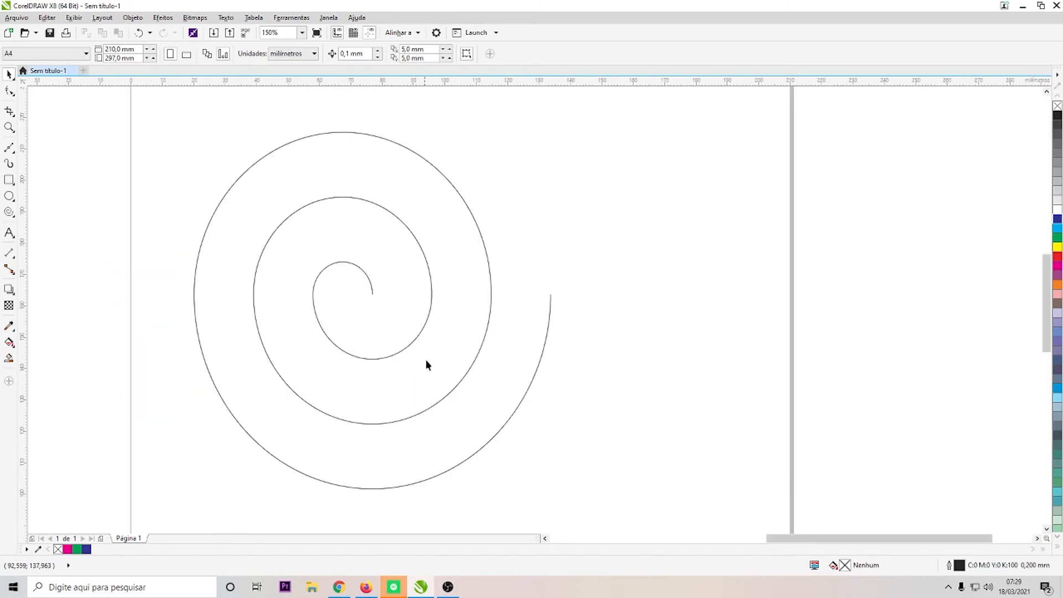
left_click(427, 232)
left_click(87, 549)
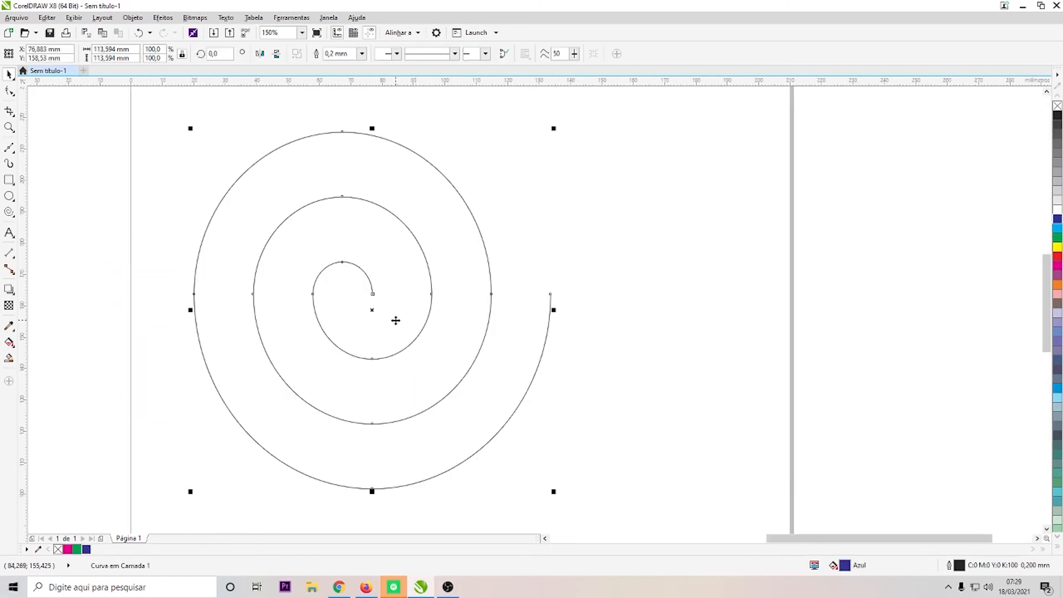
Draw a symmetrical spiral with six revolutions, about 90 mm across, overlapping the page's right edge.
key("a")
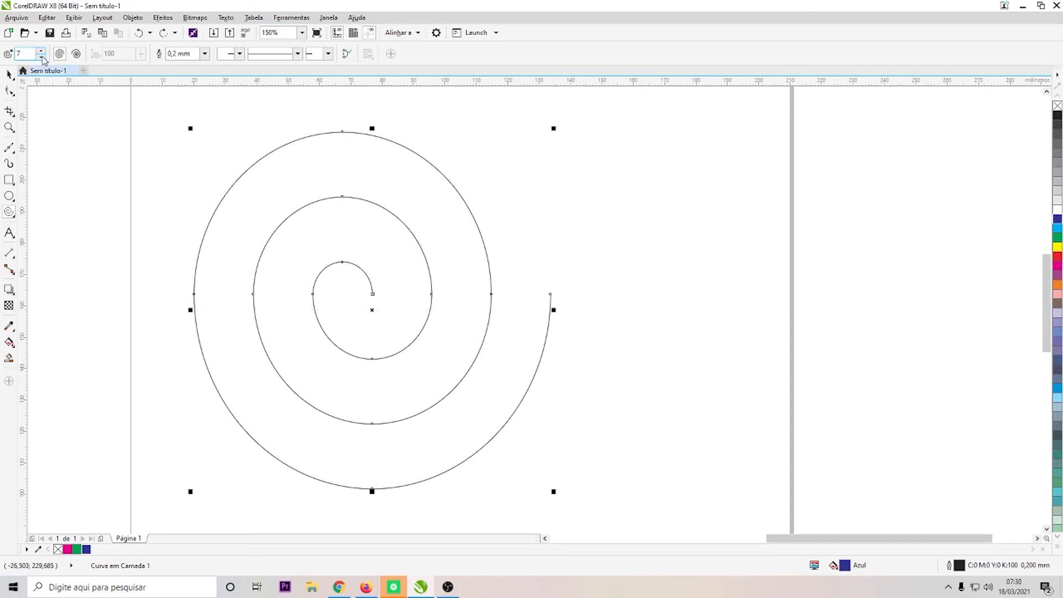
left_click_drag(631, 189, 915, 471)
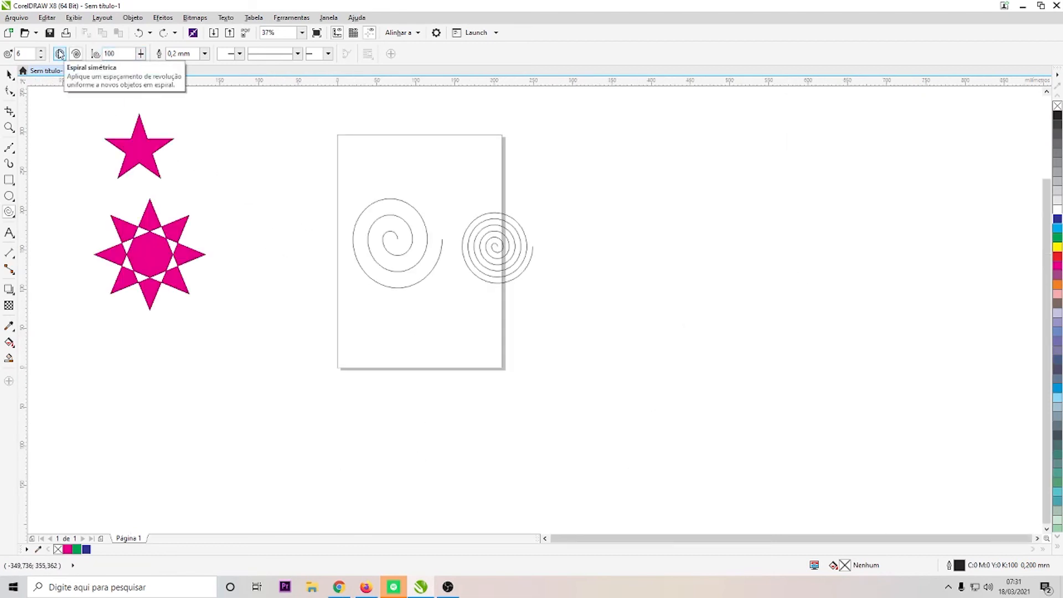
left_click(60, 54)
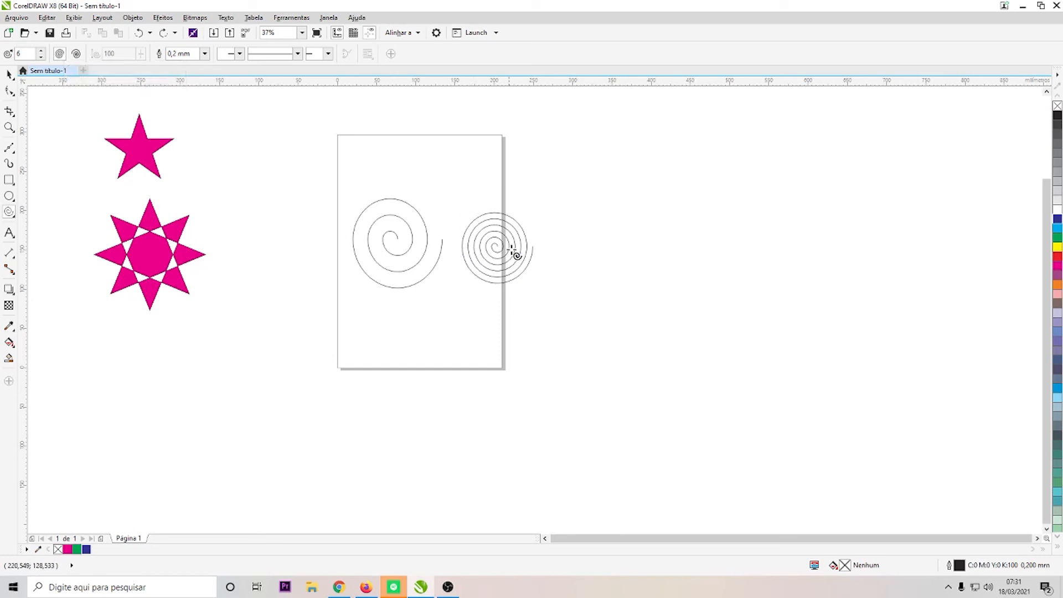
scroll(513, 249, "up", 3)
scroll(561, 222, "up", 1)
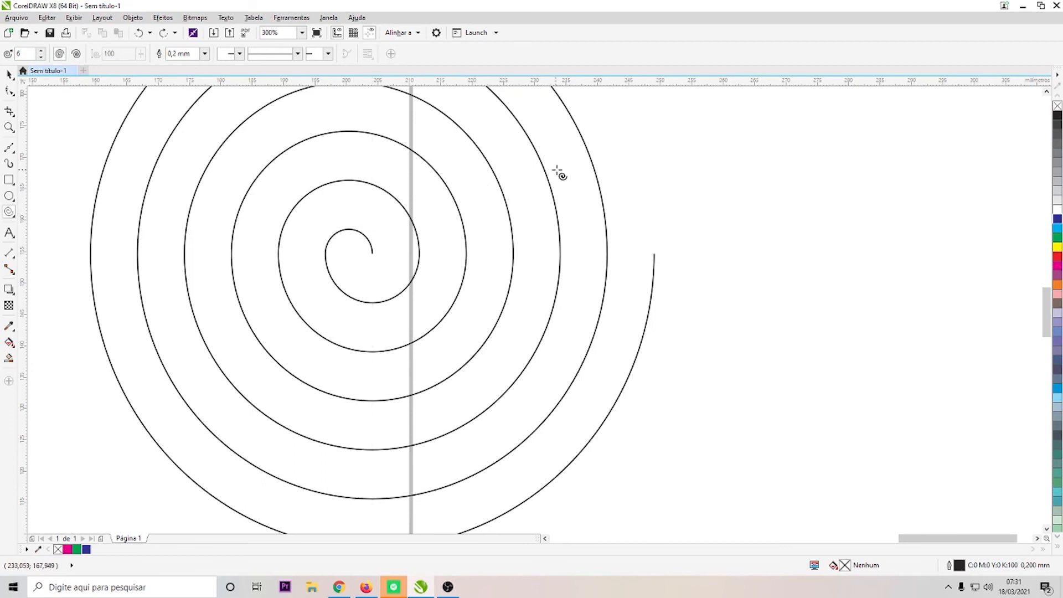
Try a logarithmic spiral with six revolutions and an expansion factor of 100 to the right of the page, and undo it.
left_click(76, 54)
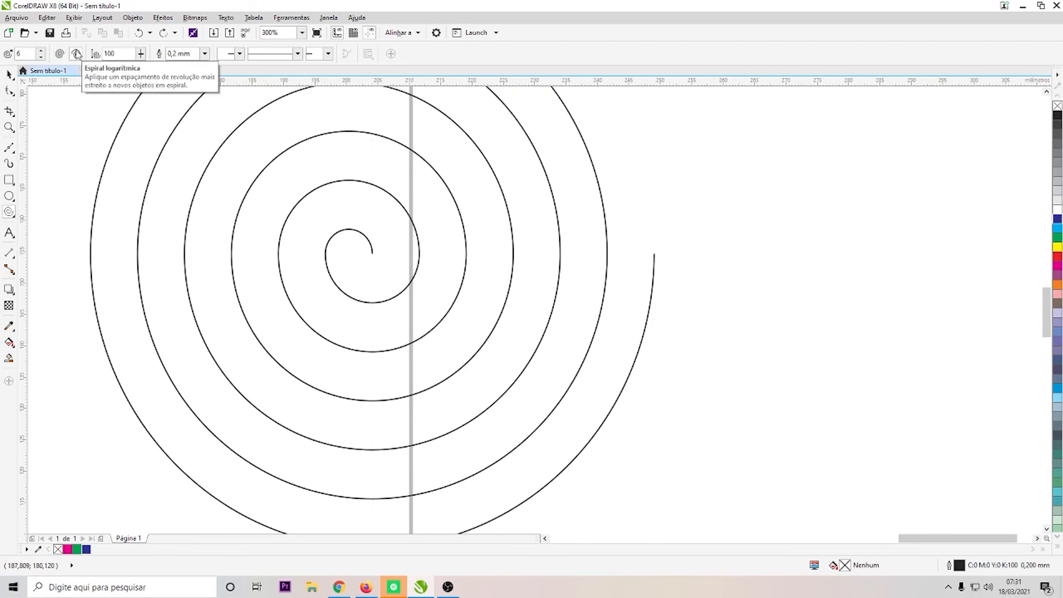
scroll(343, 229, "down", 3)
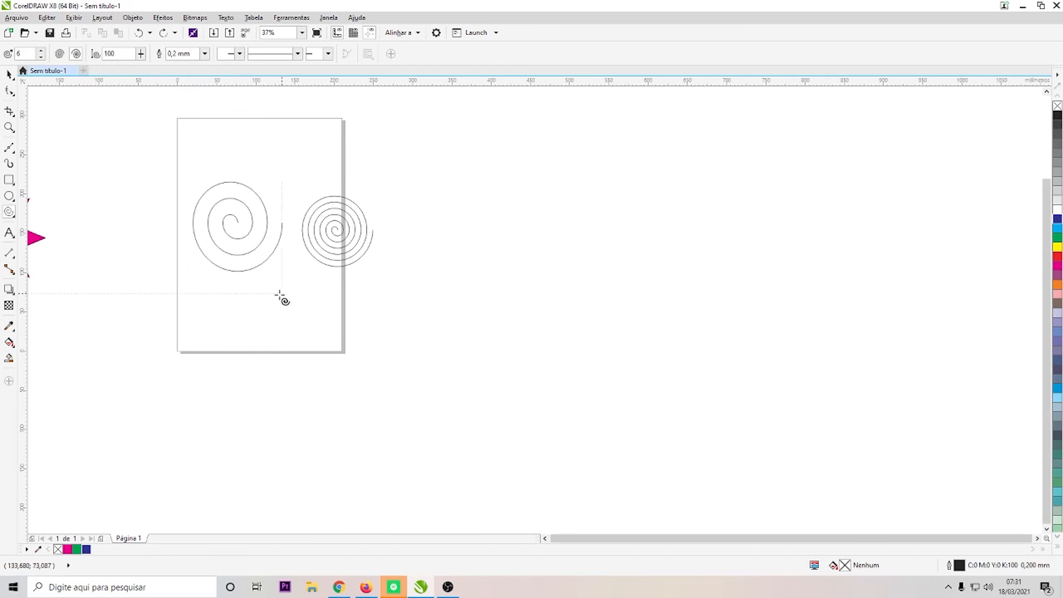
scroll(372, 283, "up", 1)
left_click_drag(413, 225, 588, 382)
scroll(541, 295, "up", 2)
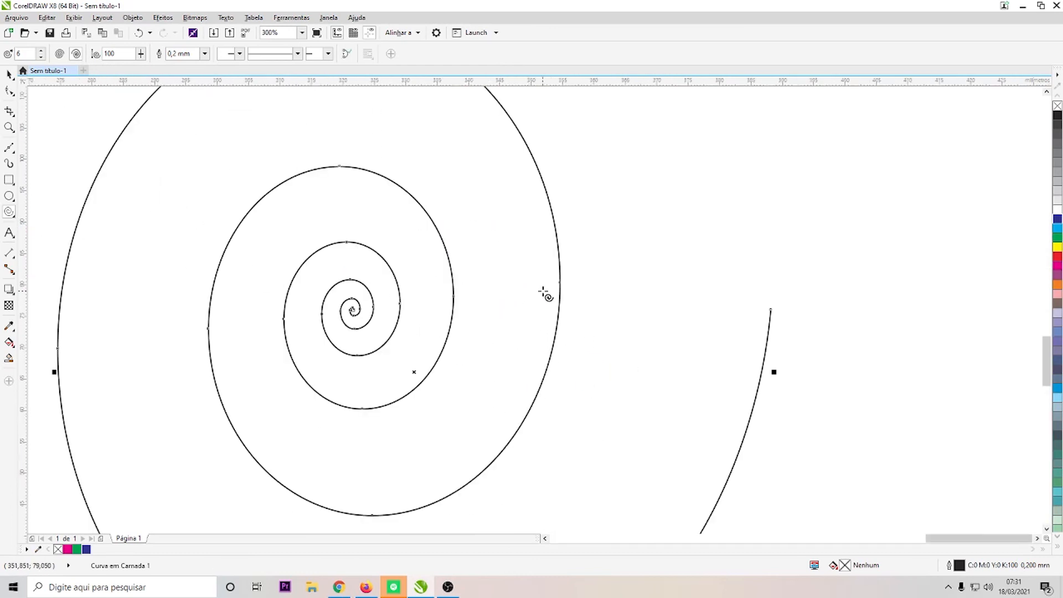
scroll(354, 309, "up", 3)
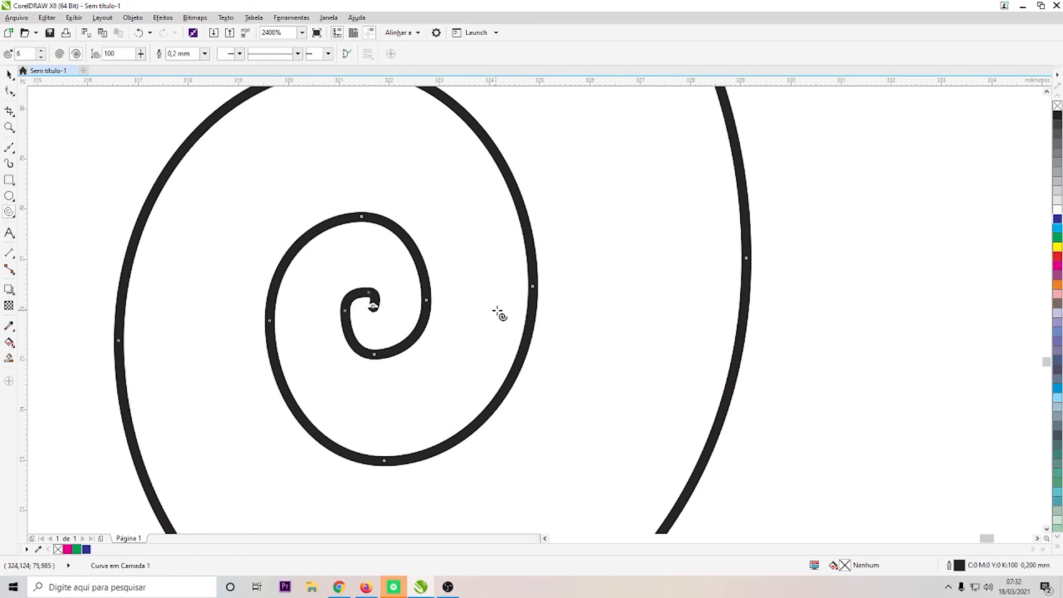
scroll(471, 274, "down", 4)
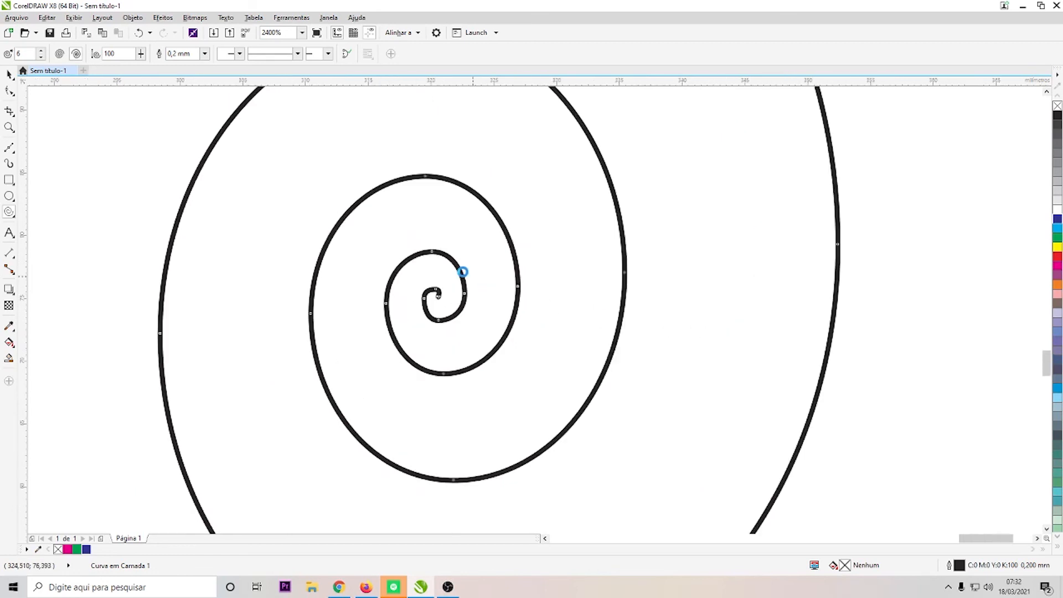
scroll(772, 337, "down", 6)
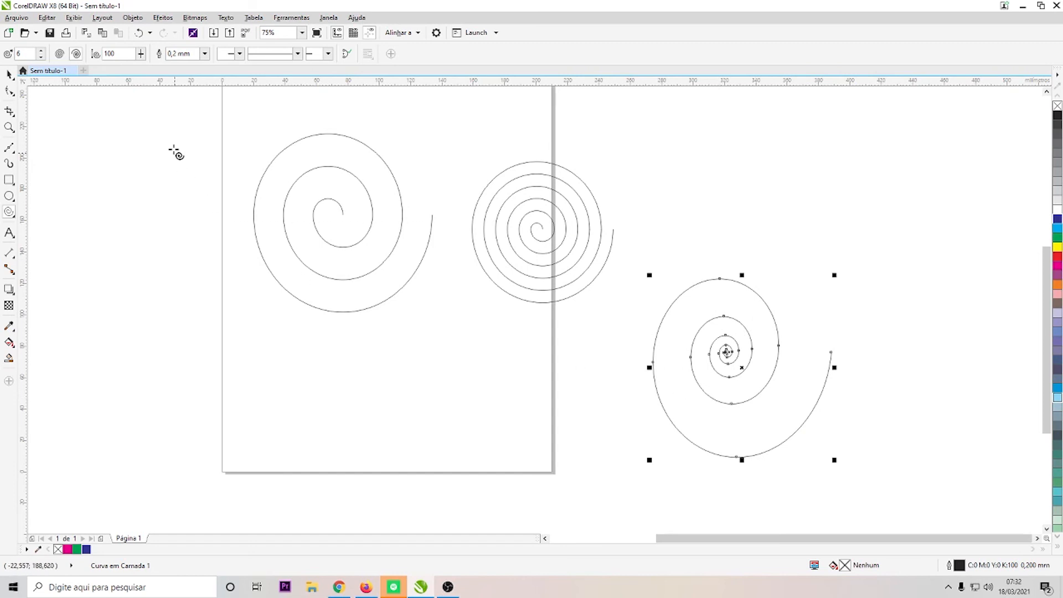
key("ctrl+z")
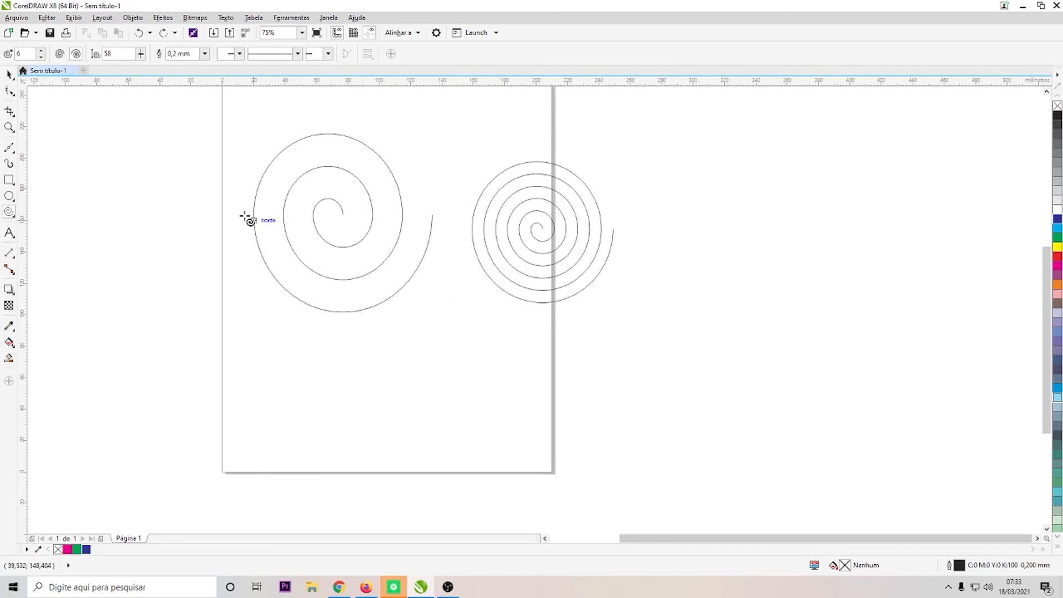
Use the Shape tool to pull the outer end node of the six-revolution spiral down below its coils, forming a curved tail.
left_click(9, 92)
left_click(592, 219)
scroll(597, 220, "up", 2)
left_click_drag(608, 235, 416, 459)
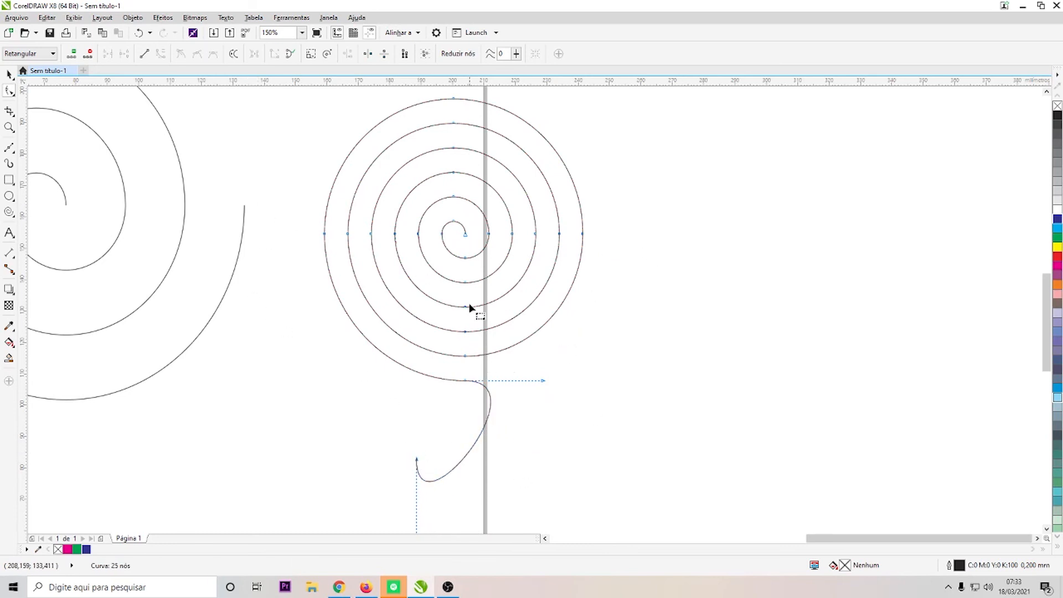
scroll(641, 306, "down", 2)
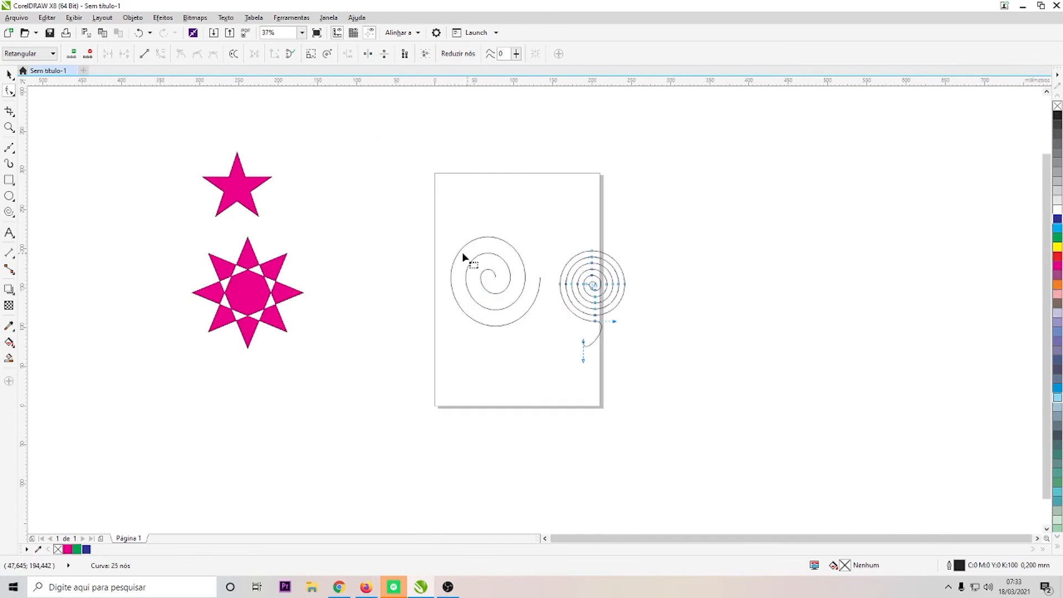
Reshape the outer arm of the larger, wider-spaced spiral by raising its end node slightly and pulling the arm outward and down.
scroll(515, 249, "up", 2)
scroll(309, 277, "down", 1)
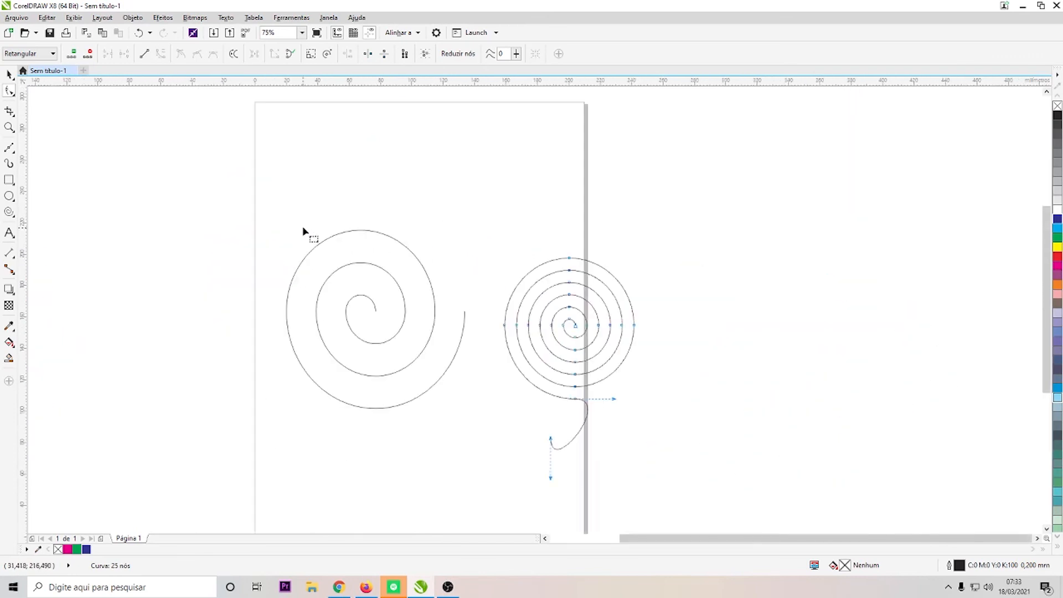
left_click(318, 286)
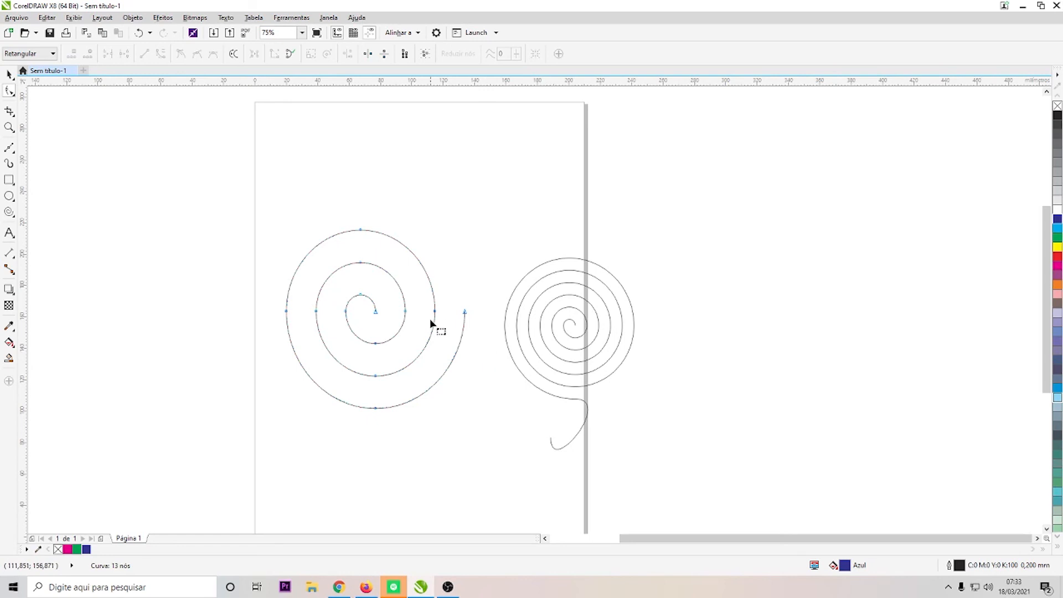
scroll(431, 344, "up", 2)
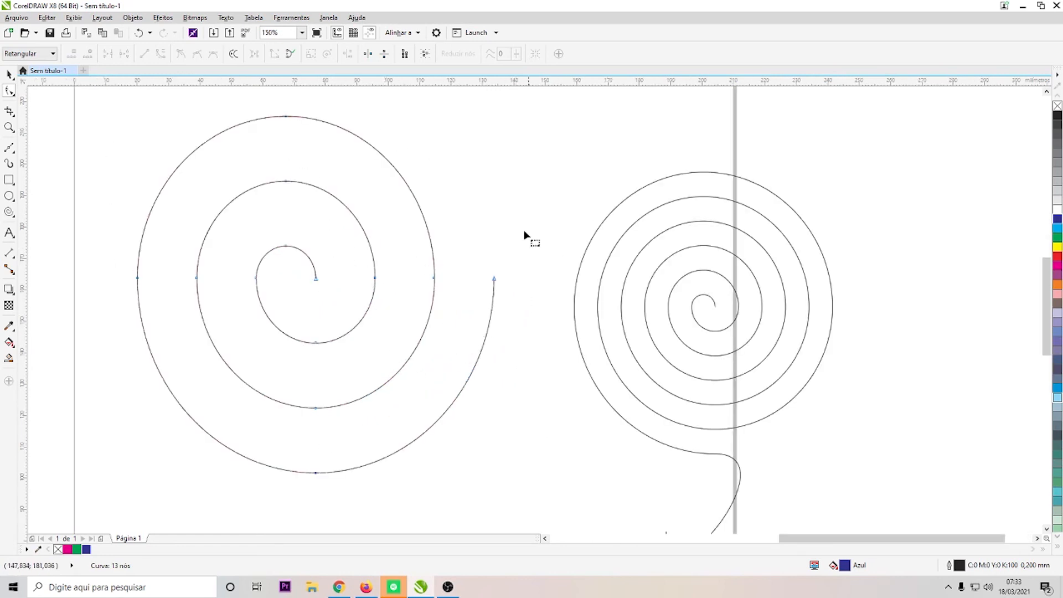
scroll(513, 244, "down", 2)
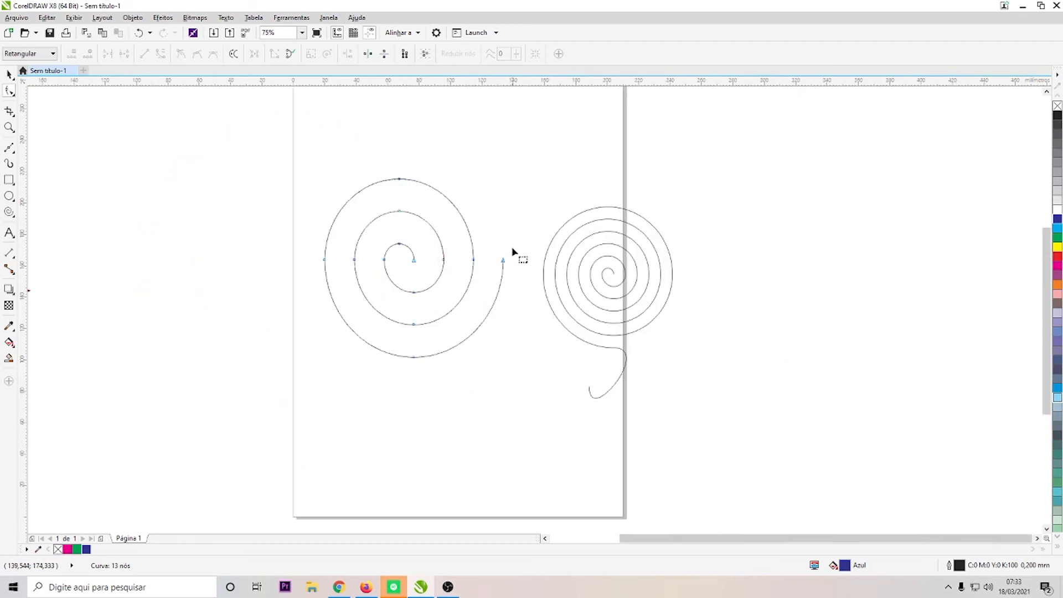
scroll(515, 287, "up", 2)
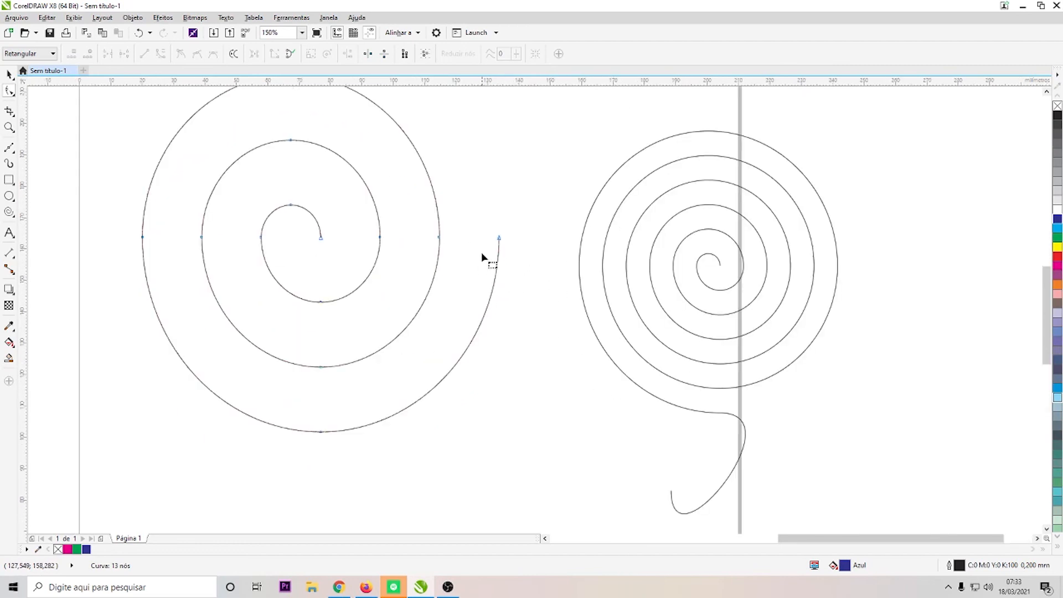
left_click_drag(499, 238, 499, 216)
left_click_drag(477, 317, 538, 384)
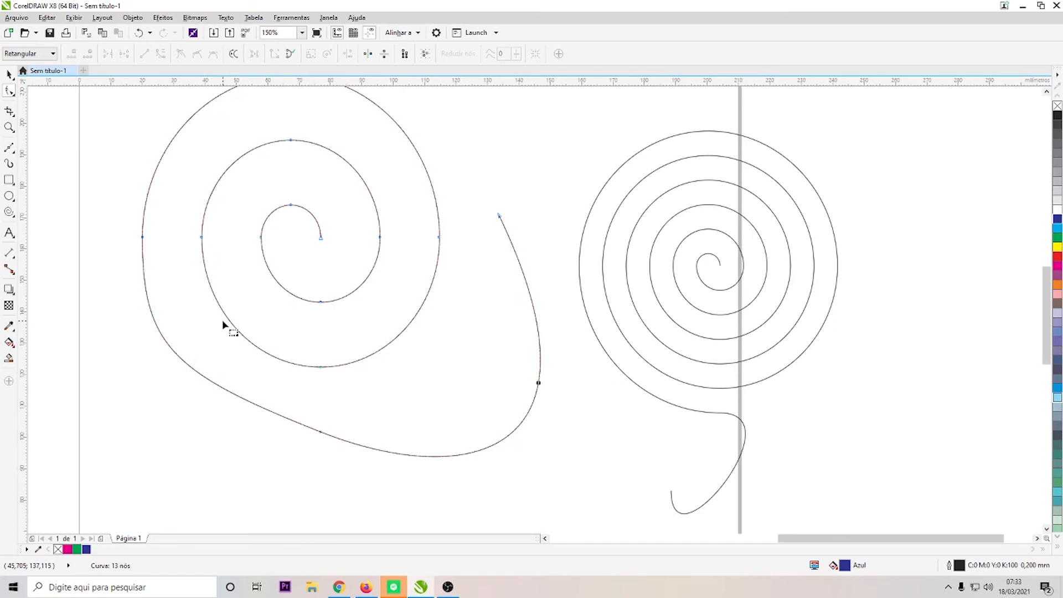
scroll(265, 335, "down", 4)
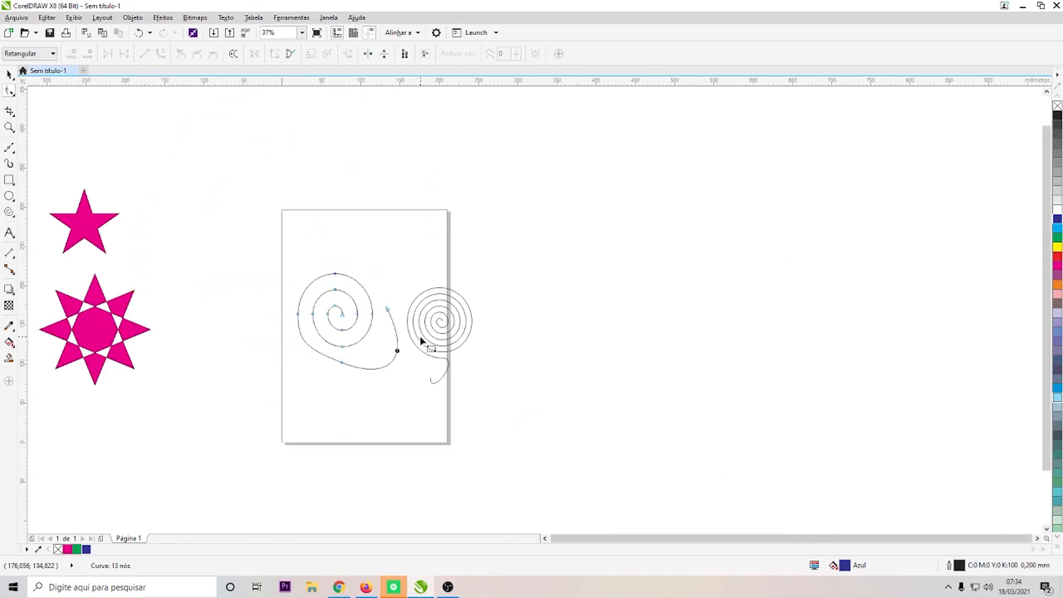